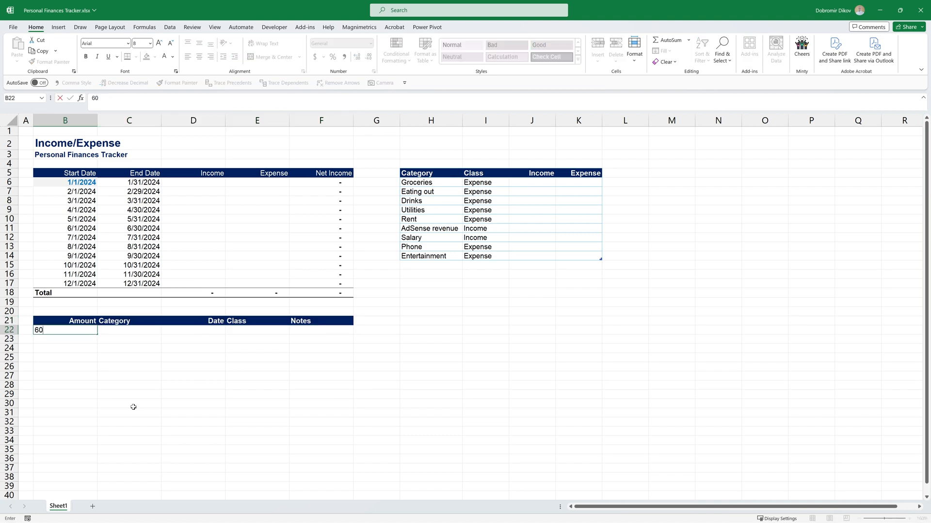
# Enter 60 as the first Amount in B22 and format the cell with Comma Style
pyautogui.press('Return')
pyautogui.press('Up')
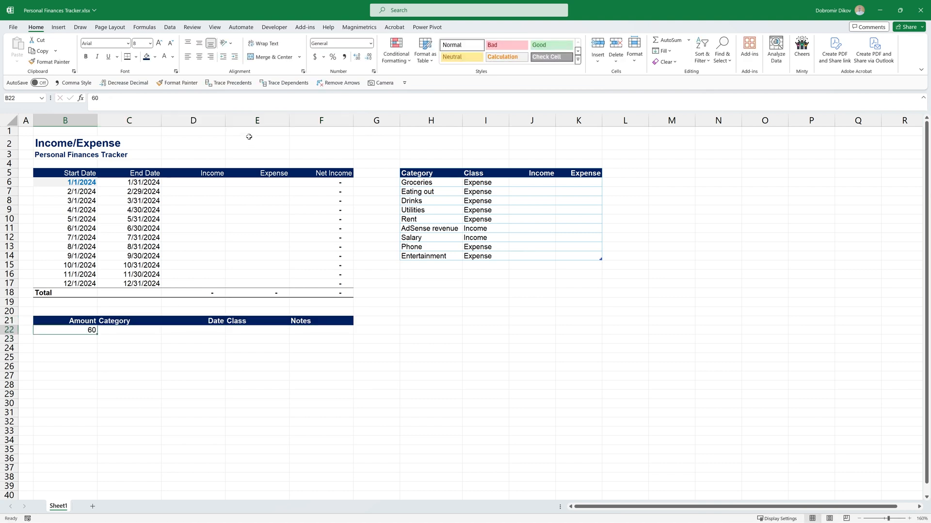
pyautogui.click(344, 56)
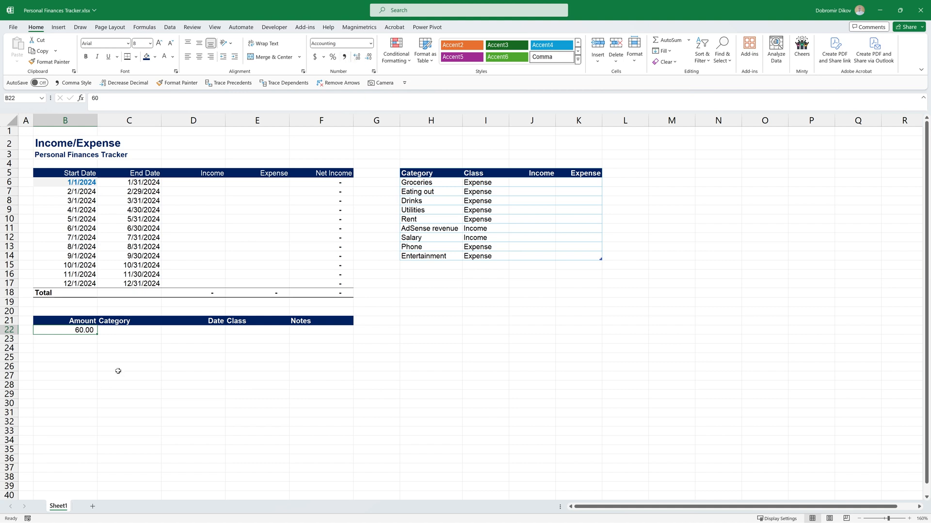
pyautogui.click(129, 333)
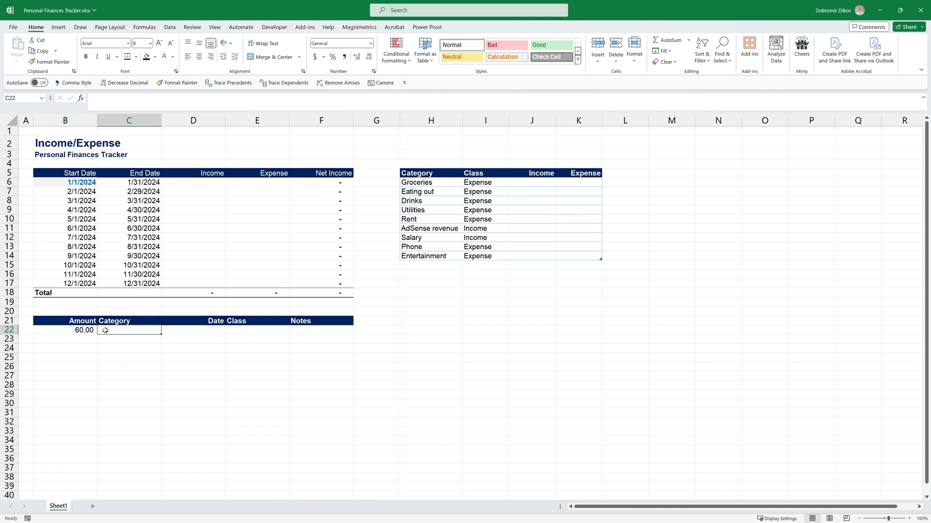
pyautogui.click(170, 27)
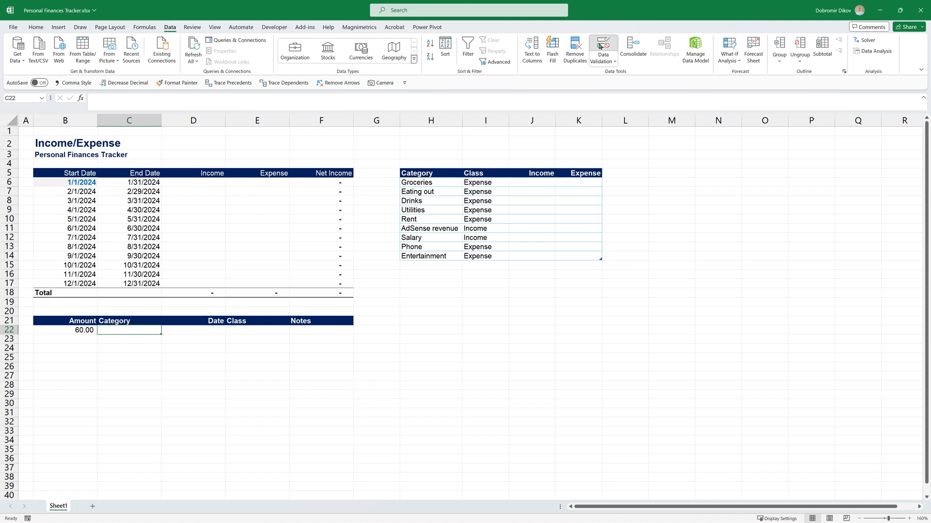
pyautogui.click(602, 45)
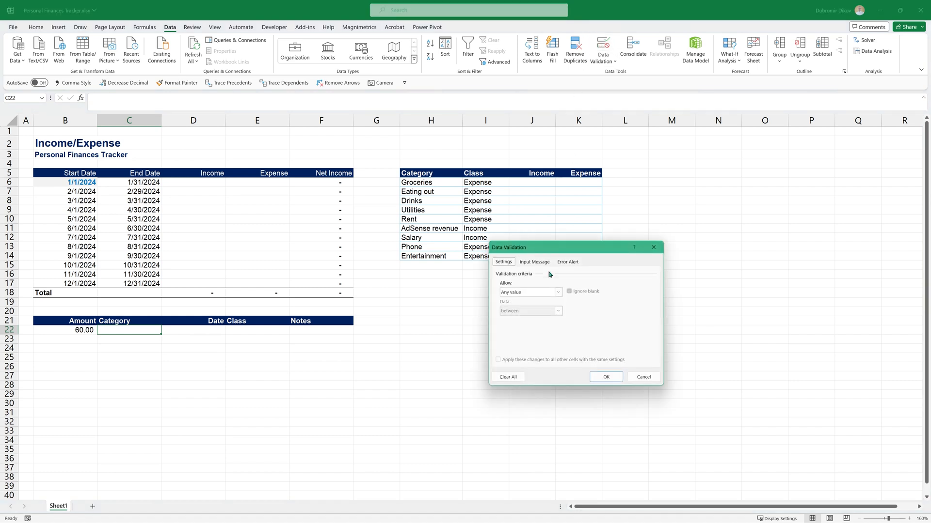
pyautogui.click(528, 292)
pyautogui.click(527, 319)
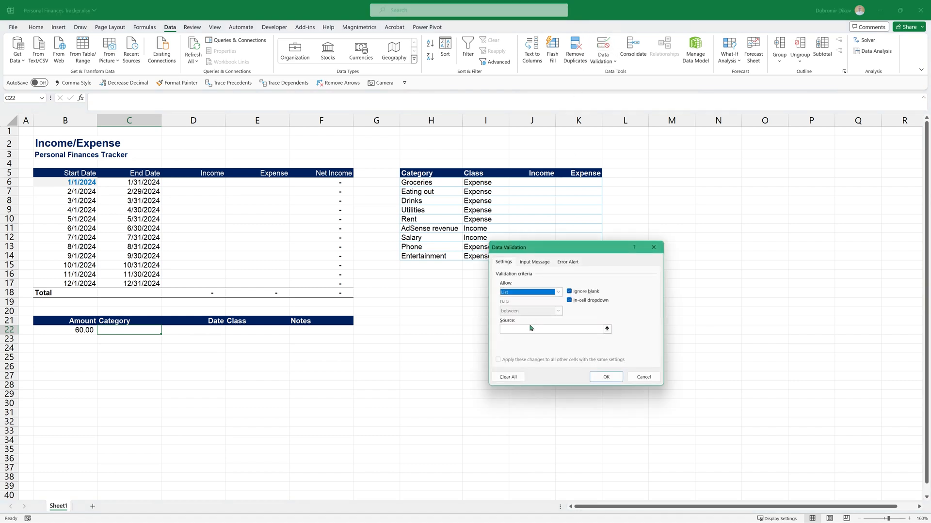
pyautogui.click(529, 330)
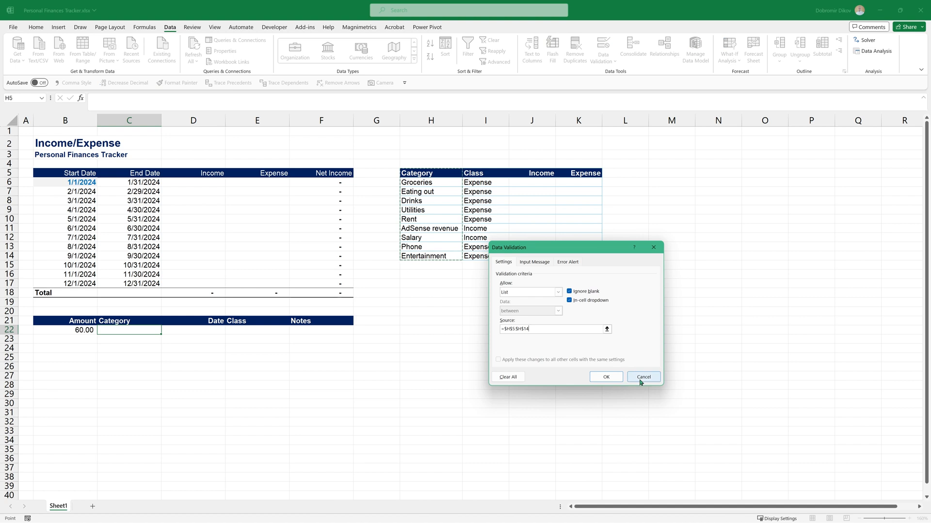
pyautogui.click(639, 380)
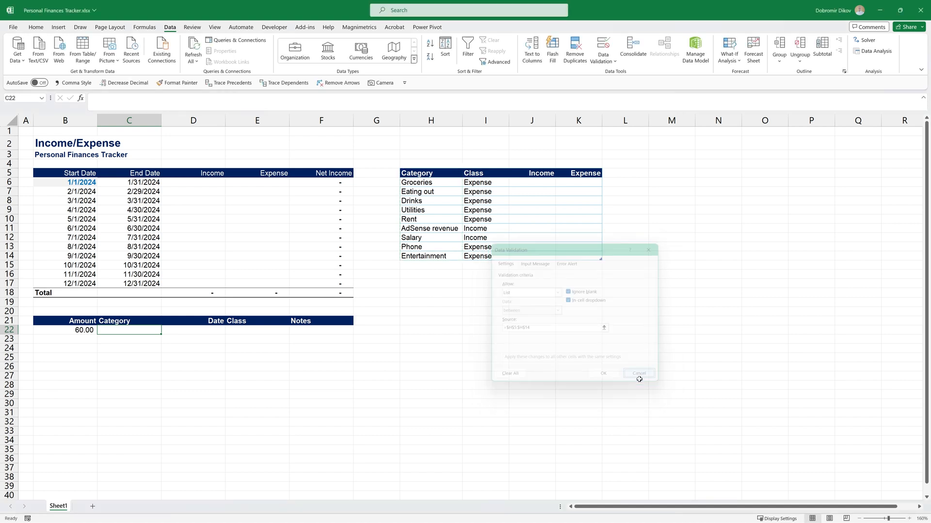
# Rename the category and class table as Categories
pyautogui.click(425, 181)
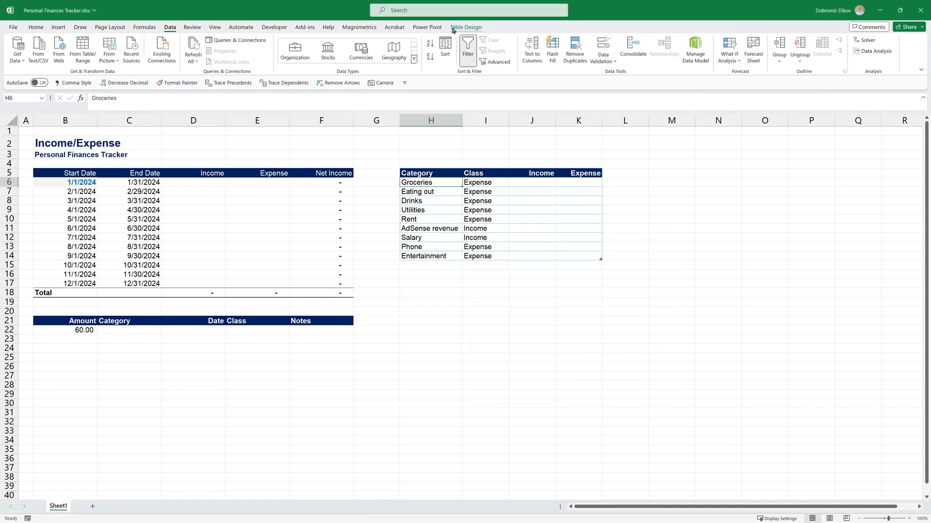
pyautogui.click(466, 28)
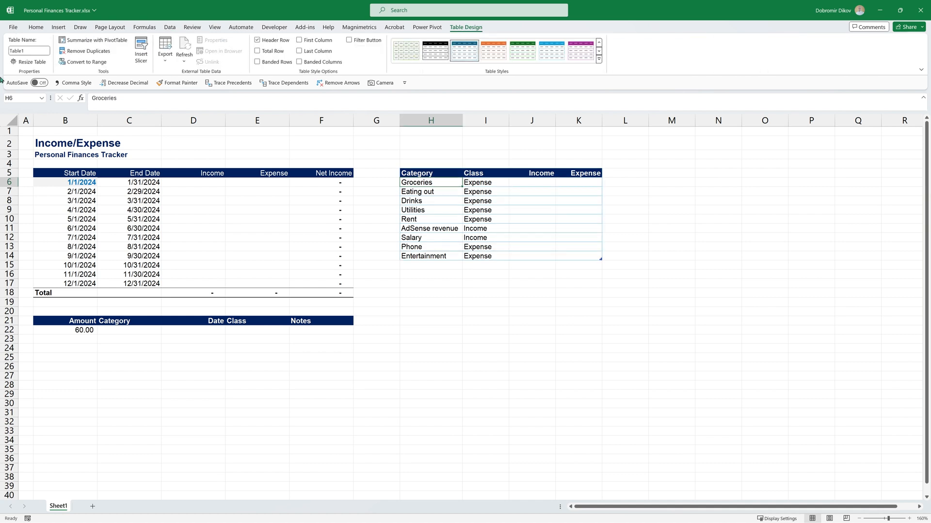
pyautogui.click(31, 53)
pyautogui.write('Categories')
pyautogui.press('Return')
pyautogui.click(426, 174)
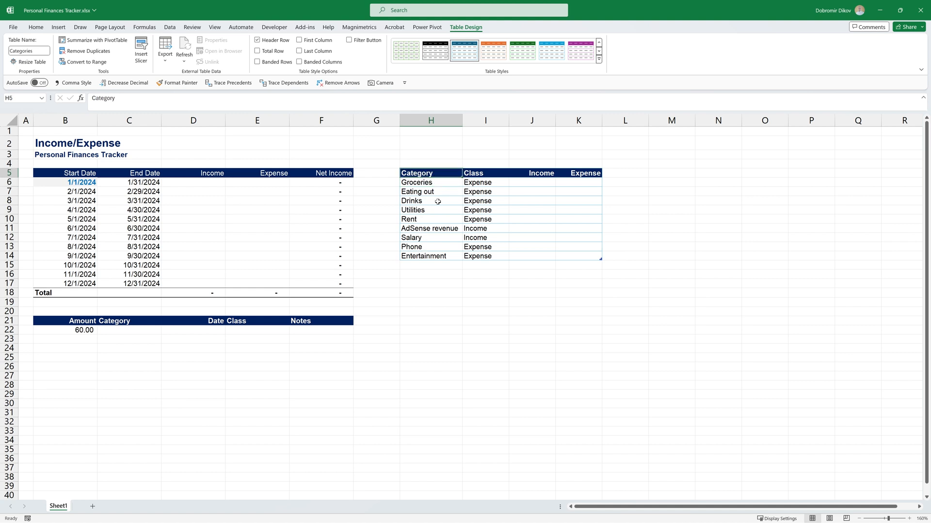
# Set up list data validation in the Category cell C22 and try =Categories[Category] as its source
pyautogui.click(132, 332)
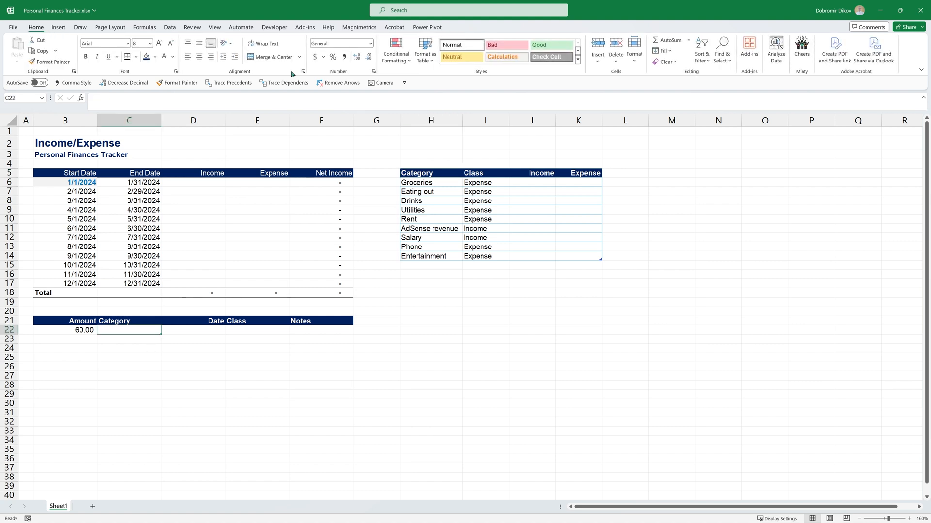
pyautogui.click(169, 27)
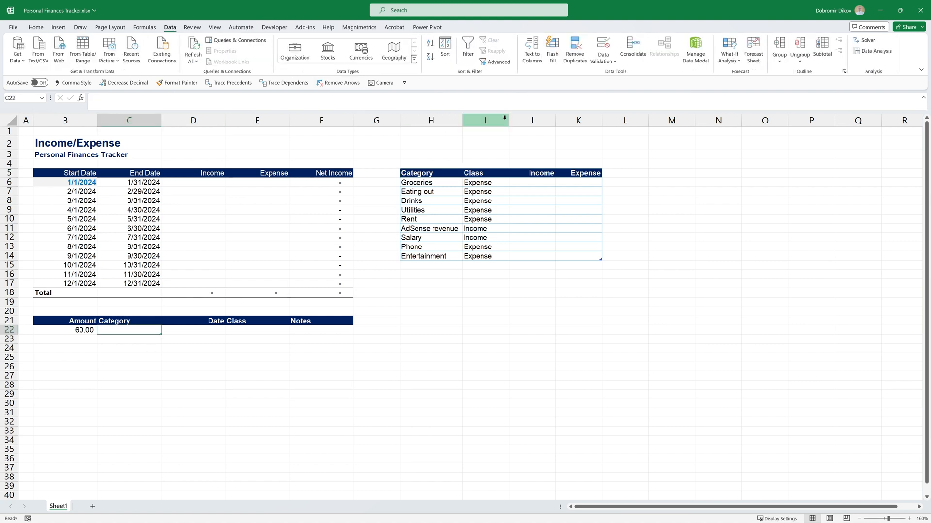
pyautogui.click(603, 48)
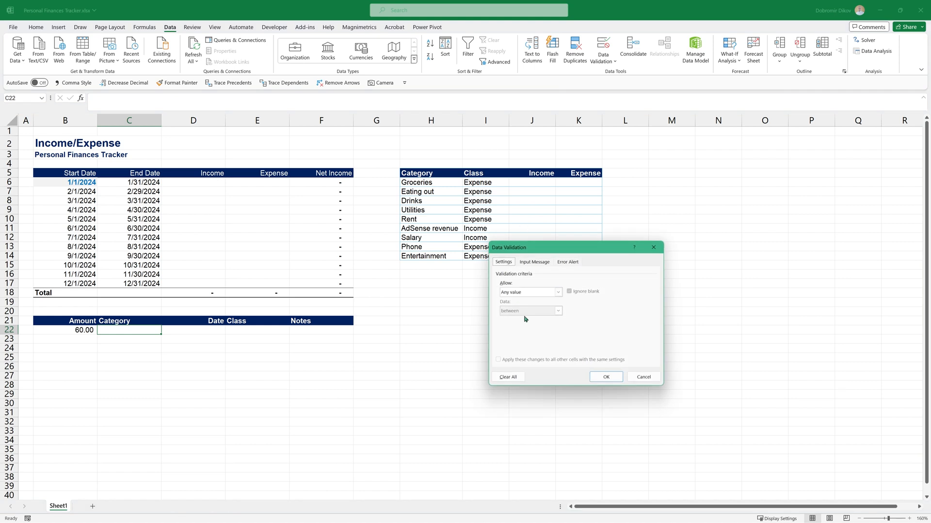
pyautogui.click(557, 293)
pyautogui.click(519, 321)
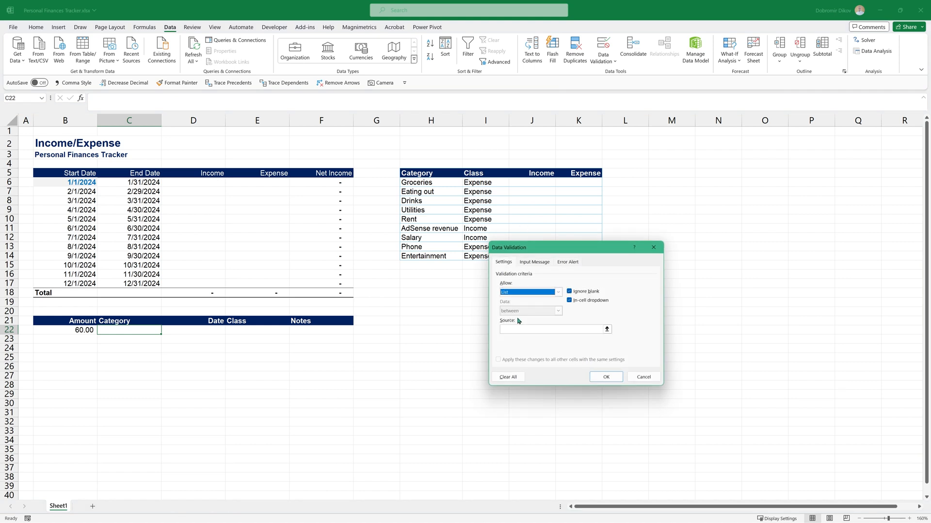
pyautogui.click(515, 326)
pyautogui.write('=')
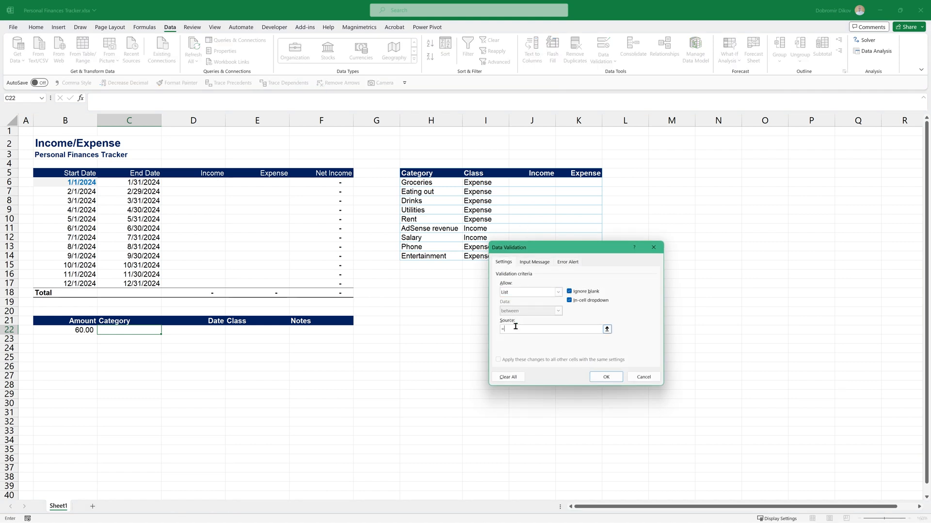
pyautogui.write('Categories[Category')
pyautogui.click(604, 384)
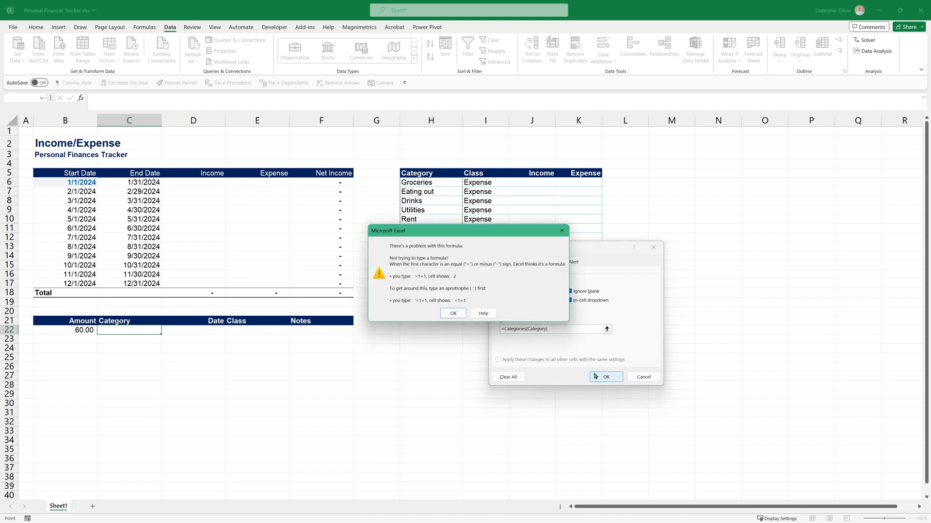
pyautogui.click(453, 313)
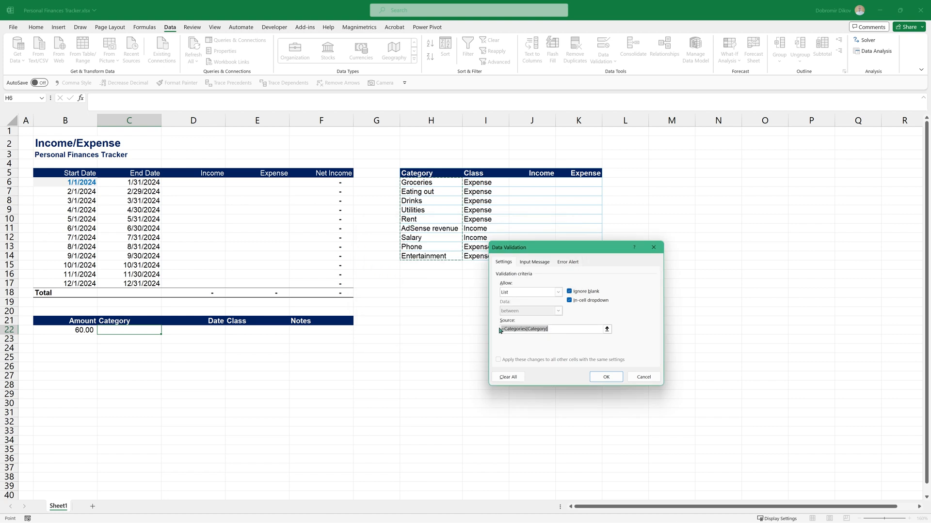
# Change the validation source to =indirect("Categories[Category]"), apply it and check the dropdown in C22
pyautogui.click(504, 330)
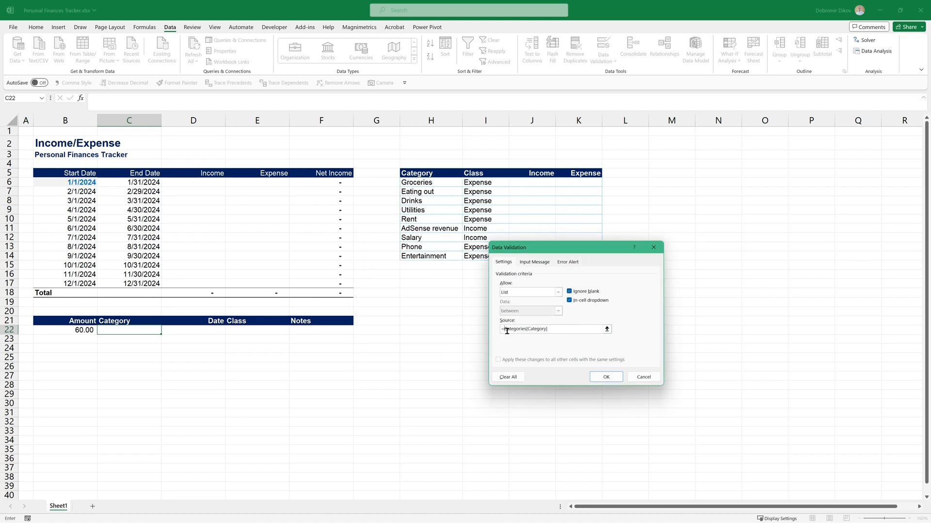
pyautogui.write('indirect(')
pyautogui.write(')')
pyautogui.doubleClick(524, 329)
pyautogui.click(521, 329)
pyautogui.write('"')
pyautogui.click(566, 329)
pyautogui.write('"')
pyautogui.press('Return')
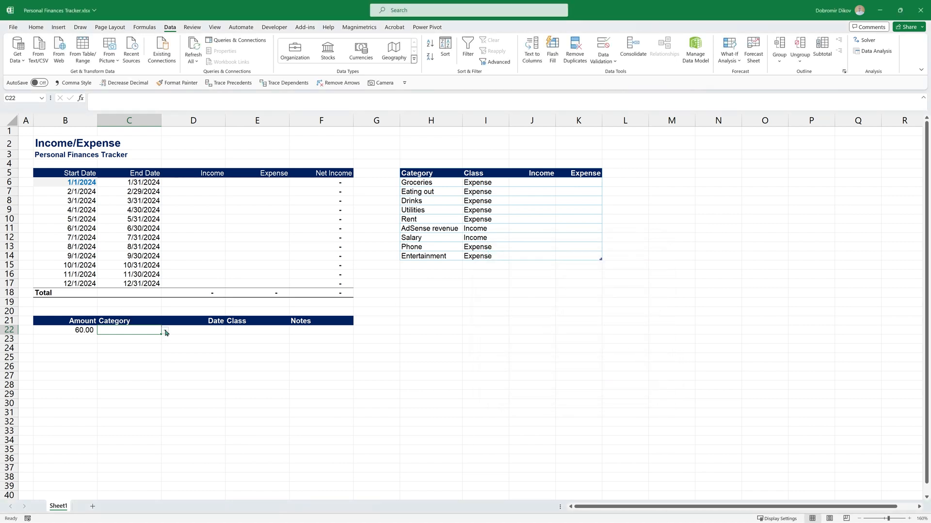
pyautogui.click(164, 331)
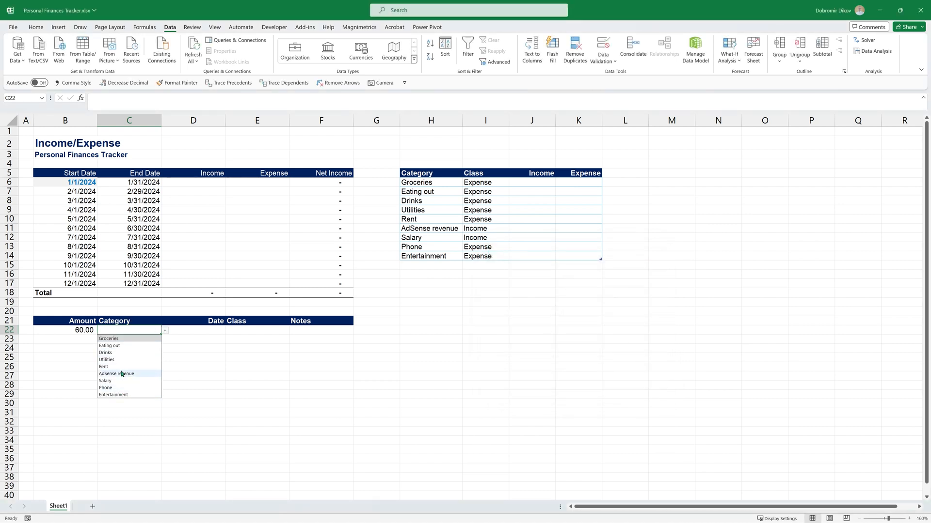
pyautogui.click(454, 311)
# Add a Car Insurance category with class Expense in row 15, directly below Entertainment
pyautogui.click(428, 262)
pyautogui.write('Car Insurance')
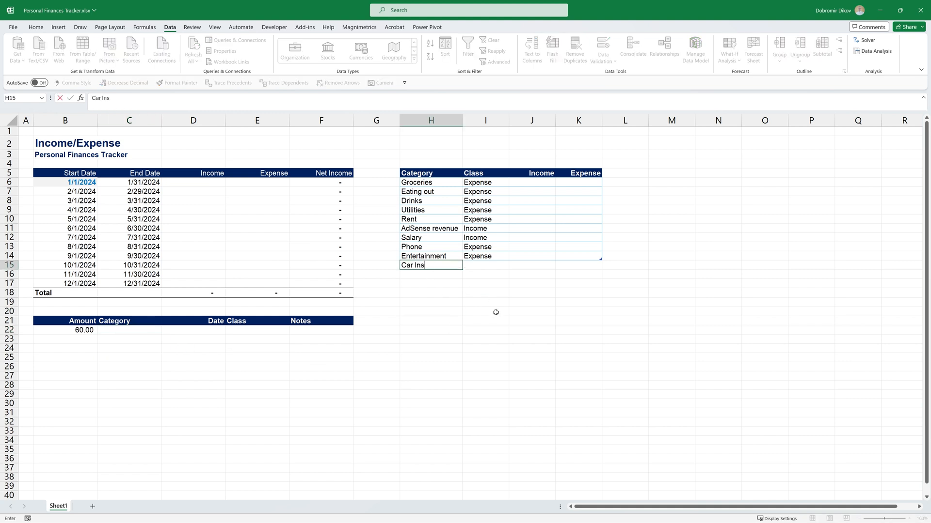
pyautogui.press('Tab')
pyautogui.write('Expense')
pyautogui.press('Return')
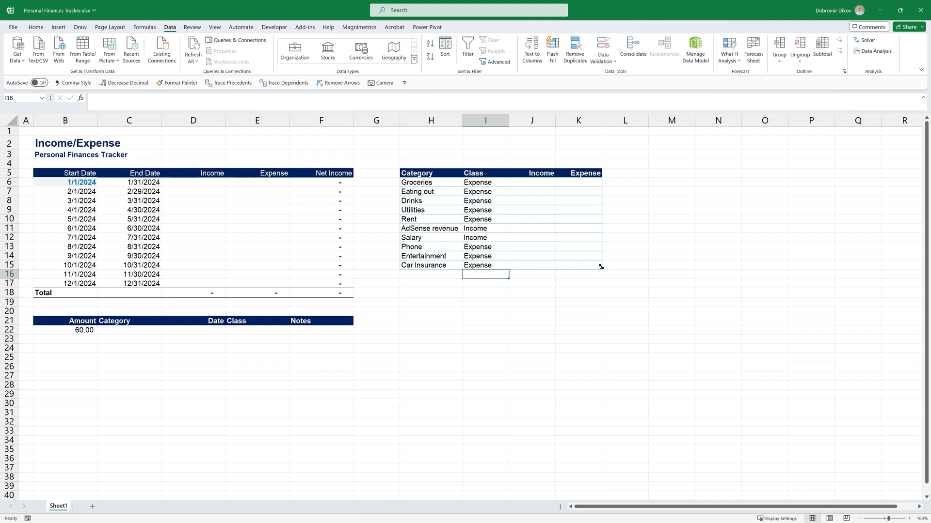
# Check the category dropdown in C22 and choose Entertainment
pyautogui.click(120, 330)
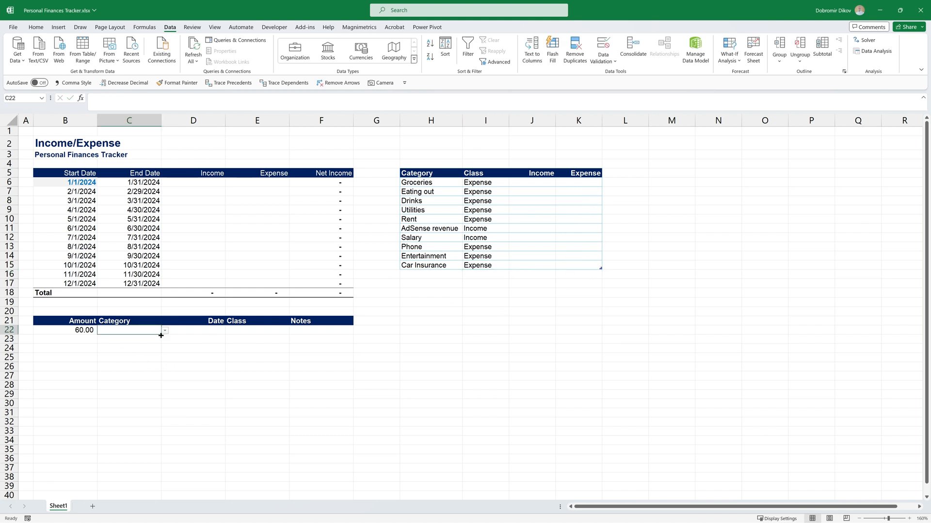
pyautogui.click(164, 332)
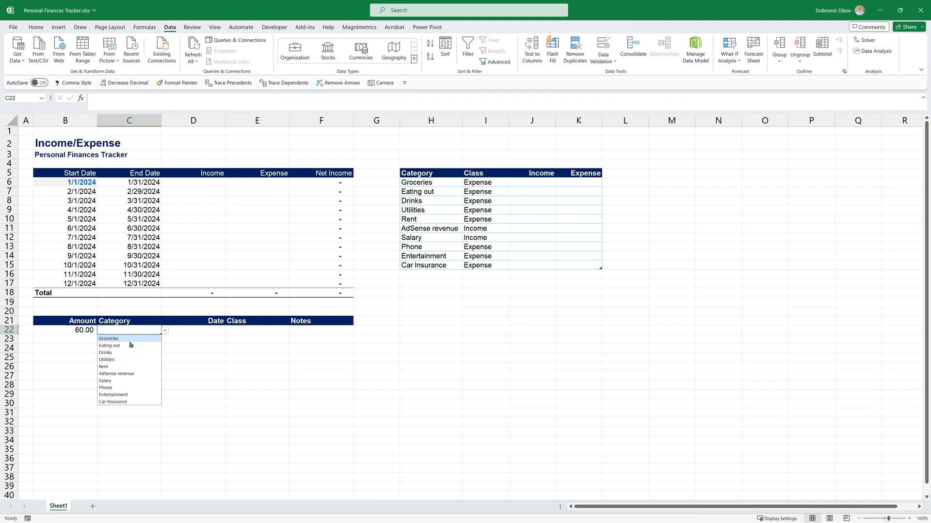
pyautogui.click(122, 393)
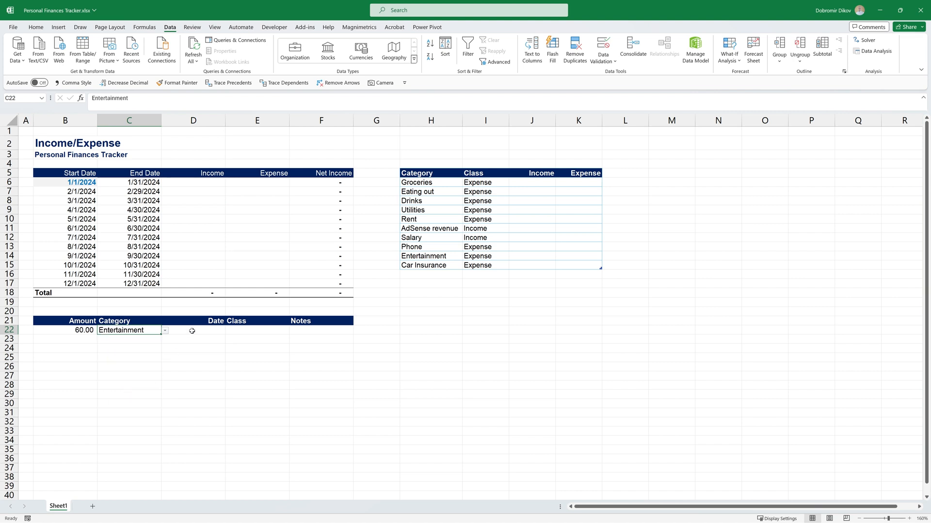
# Enter the date 1/15 in D22 and format it as Short Date
pyautogui.click(192, 331)
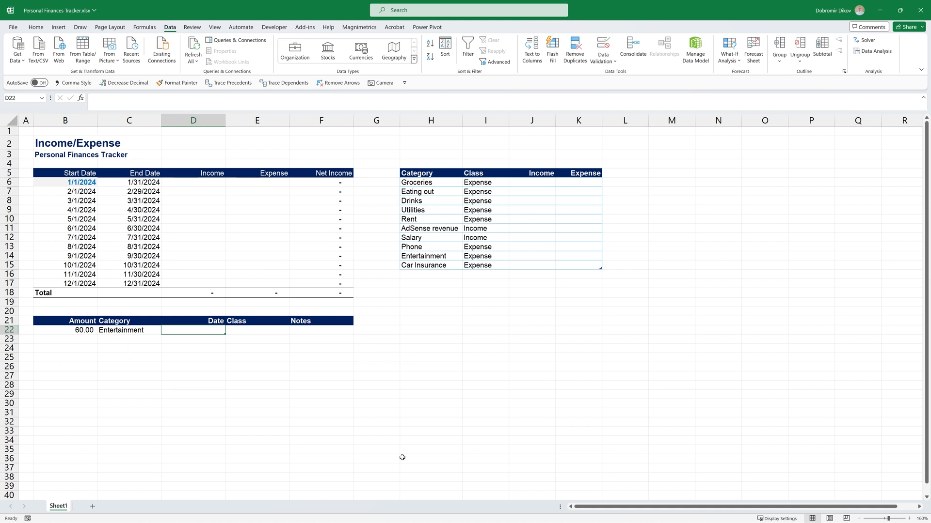
pyautogui.write('1/15')
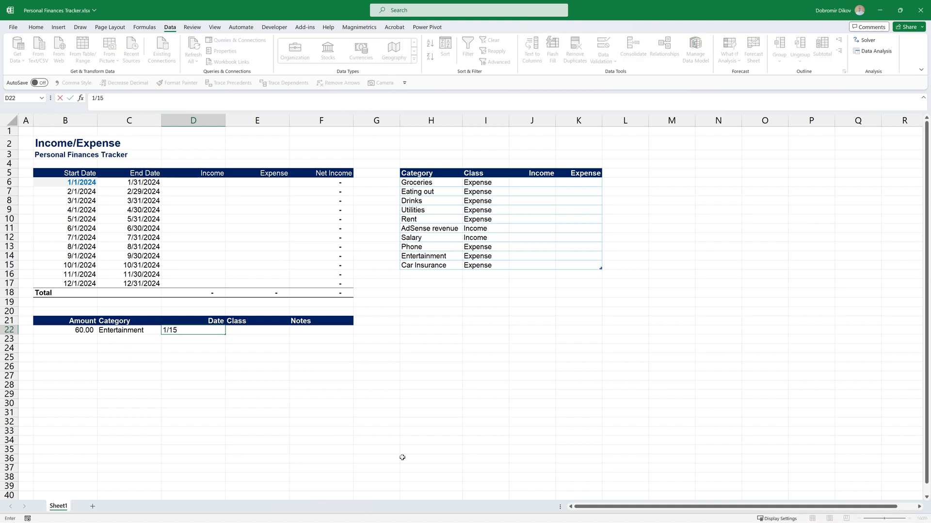
pyautogui.hotkey('ctrl', 'Return')
pyautogui.click(35, 28)
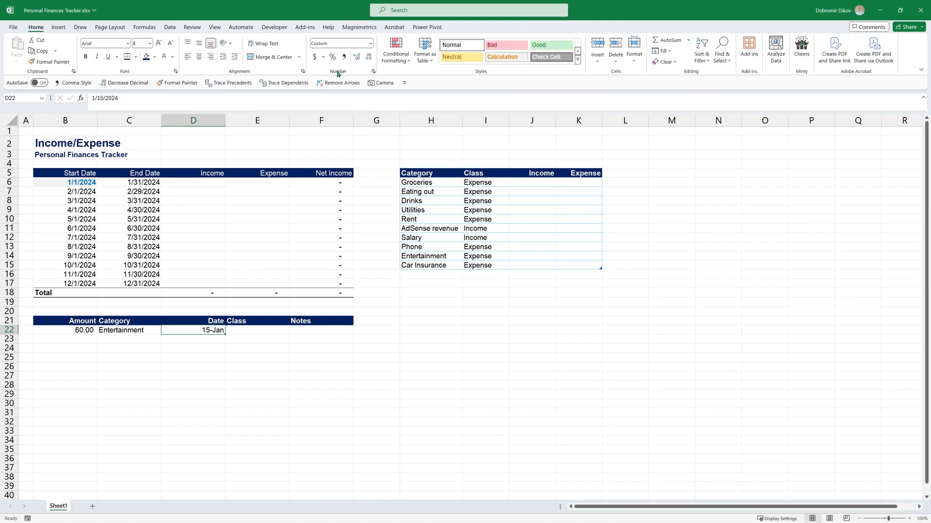
pyautogui.click(372, 44)
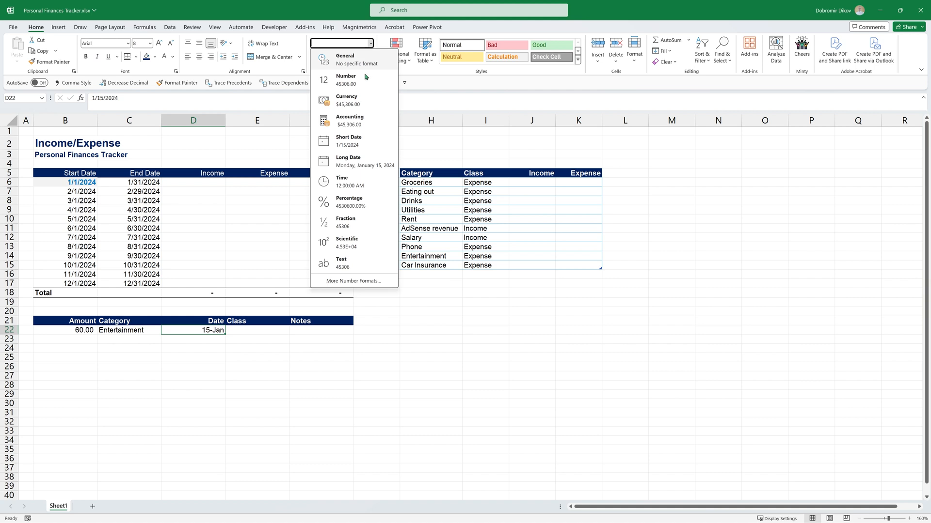
pyautogui.click(354, 140)
# Look up the entry's class in E22 with =VLOOKUP(C22,Categories[[#All],[Category]:[Class]],2,0)
pyautogui.click(262, 331)
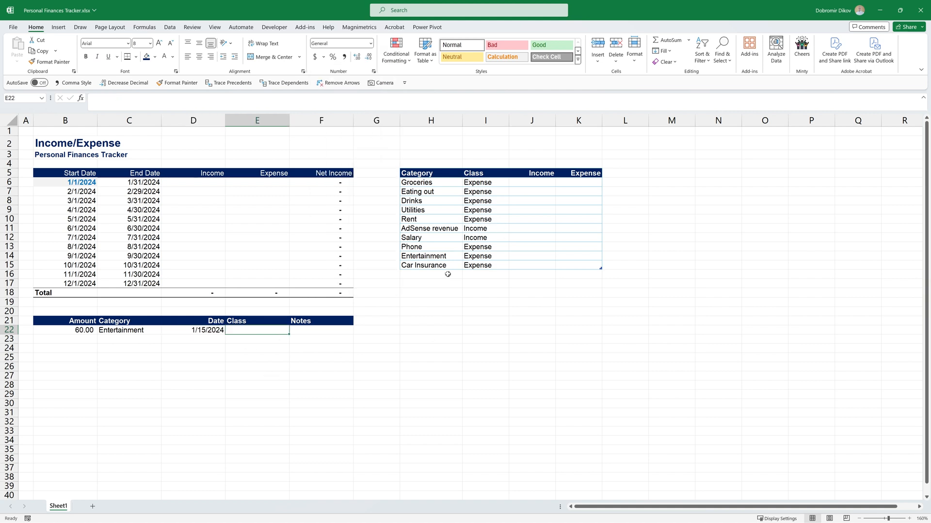
pyautogui.write('=VLOOKUP(')
pyautogui.press('Left')
pyautogui.press('Left')
pyautogui.write(',')
pyautogui.moveTo(417, 173); pyautogui.dragTo(489, 263)
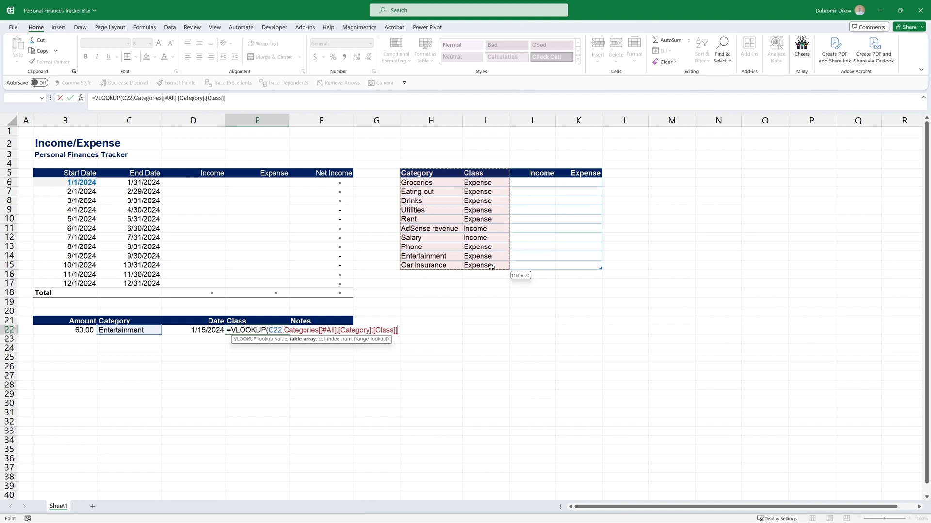
pyautogui.moveTo(491, 268); pyautogui.dragTo(491, 268)
pyautogui.write(',2,')
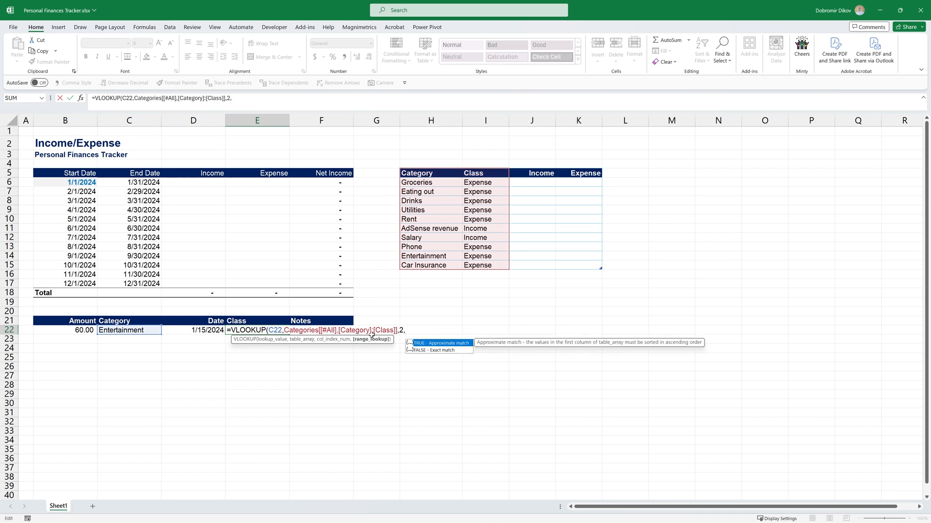
pyautogui.hotkey('ctrl', 'Return')
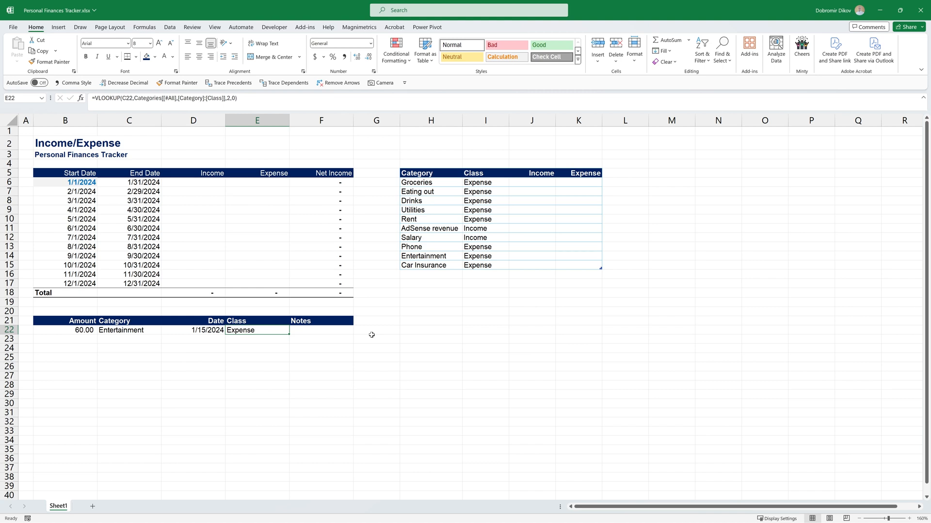
# Enter the note "Going to the cinema" in F22 for the first transaction
pyautogui.press('Tab')
pyautogui.write('Going to the cinema')
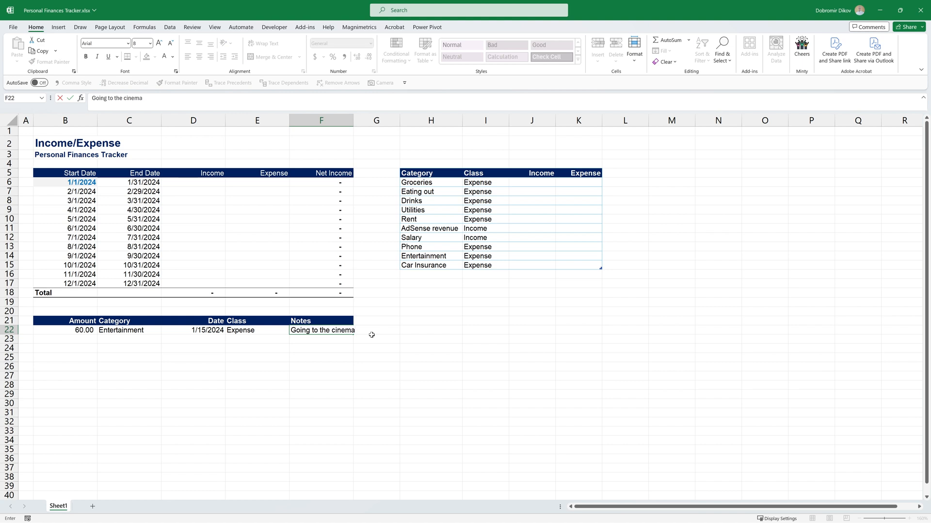
# Convert the transaction log in B21:F22 into a table with headers
pyautogui.press('Up')
pyautogui.hotkey('ctrl', 'Left')
pyautogui.hotkey('ctrl', 'shift', 'Right')
pyautogui.hotkey('ctrl', 'shift', 'Down')
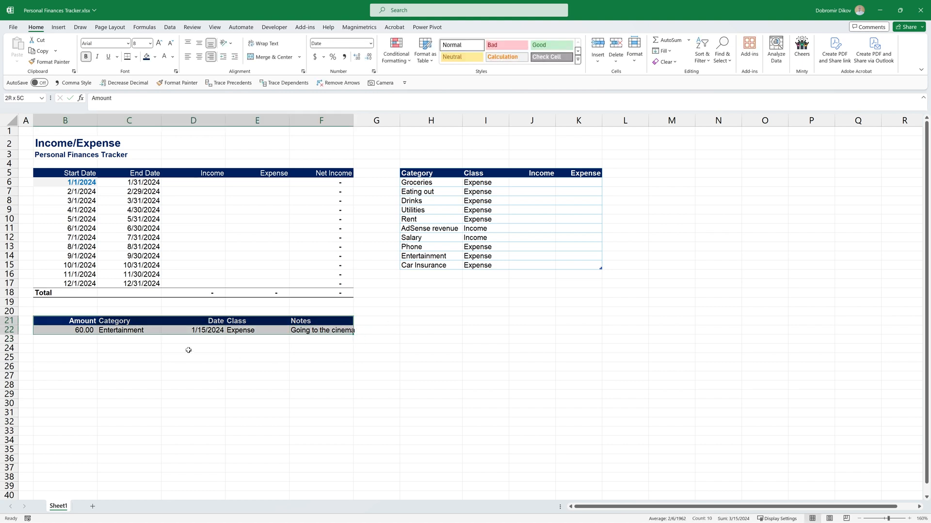
pyautogui.hotkey('ctrl', 't')
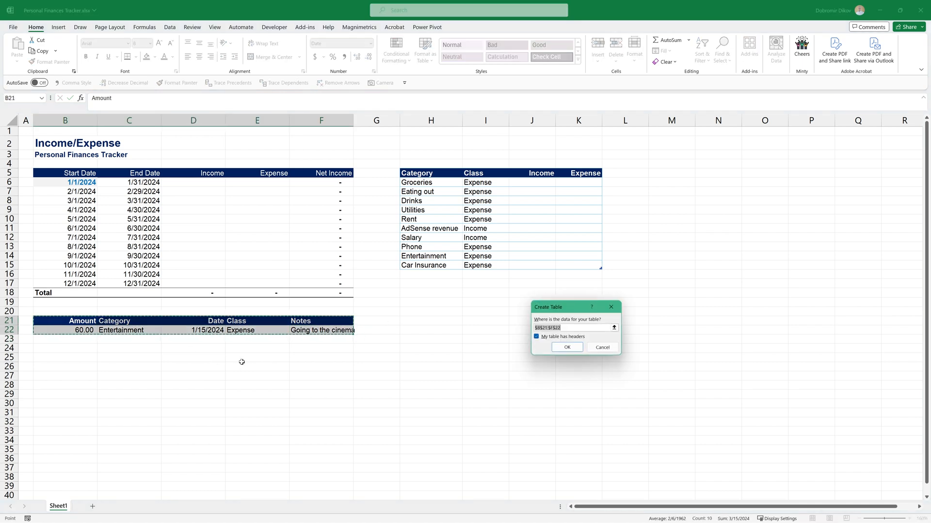
pyautogui.click(567, 348)
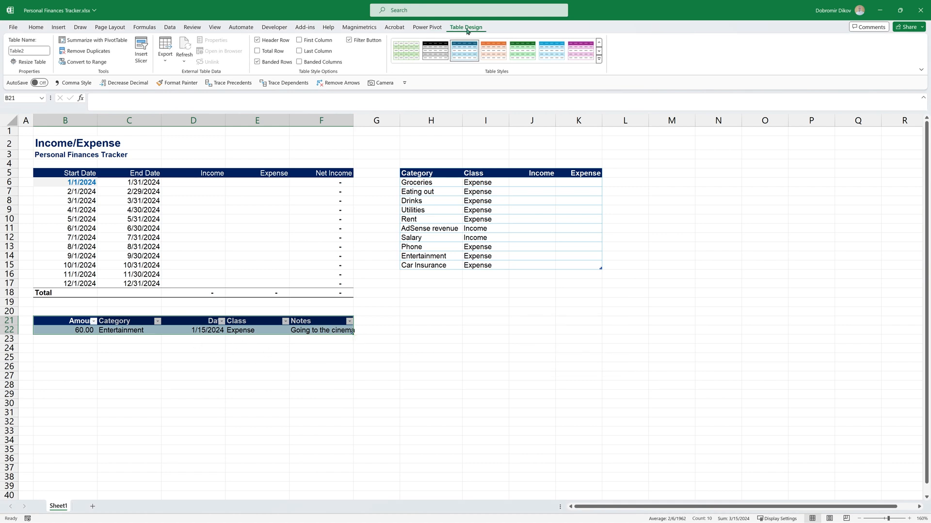
# Give the transaction table the black banded style without filter buttons, and widen column F to fit the notes
pyautogui.click(434, 59)
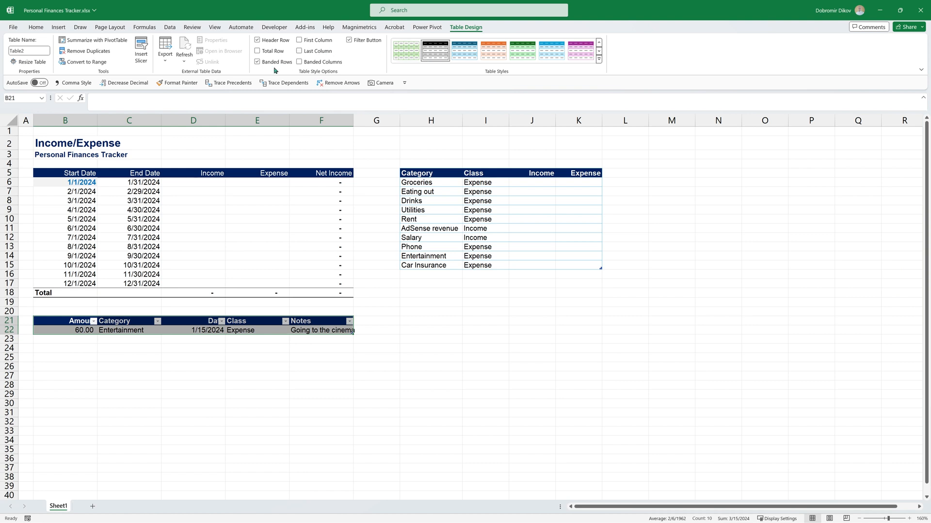
pyautogui.click(373, 43)
pyautogui.click(129, 348)
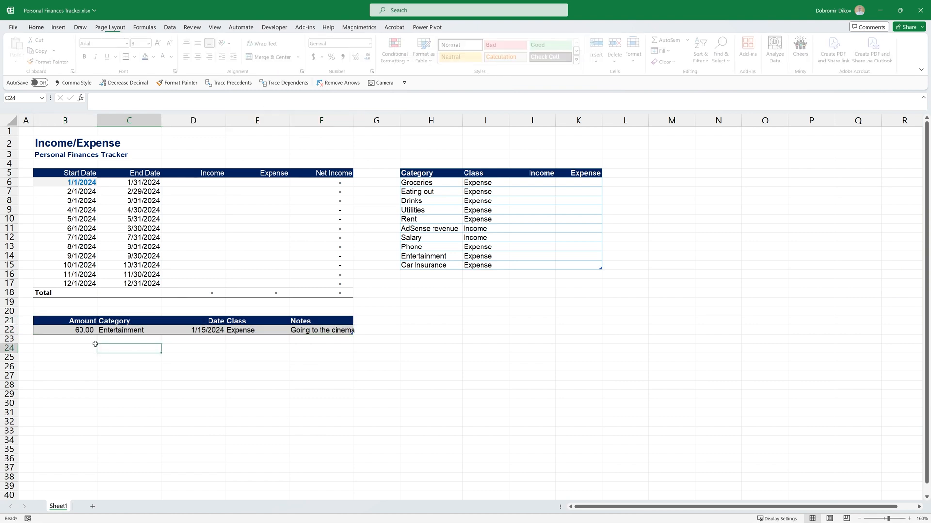
pyautogui.moveTo(353, 124); pyautogui.dragTo(361, 123)
# Freeze the panes above row 22 so the summary tables and transaction headers stay in view
pyautogui.click(27, 330)
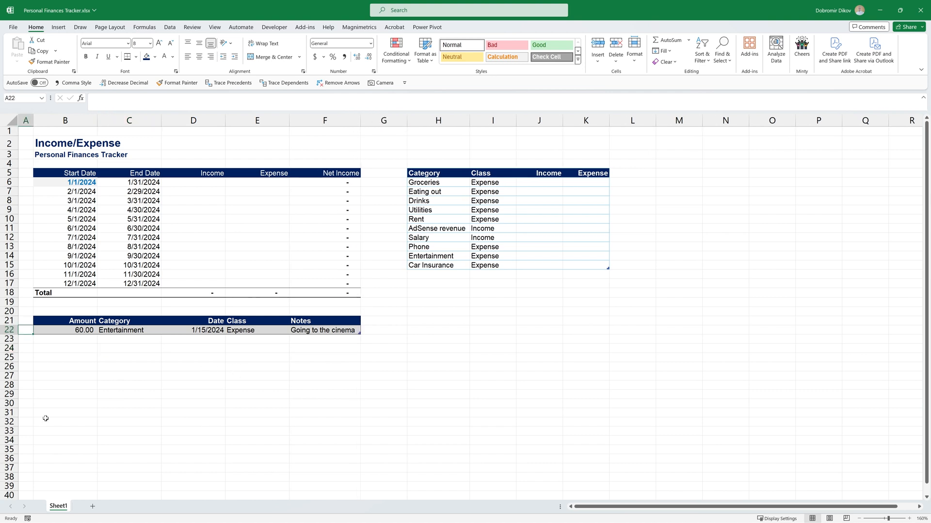
pyautogui.click(215, 27)
pyautogui.click(439, 51)
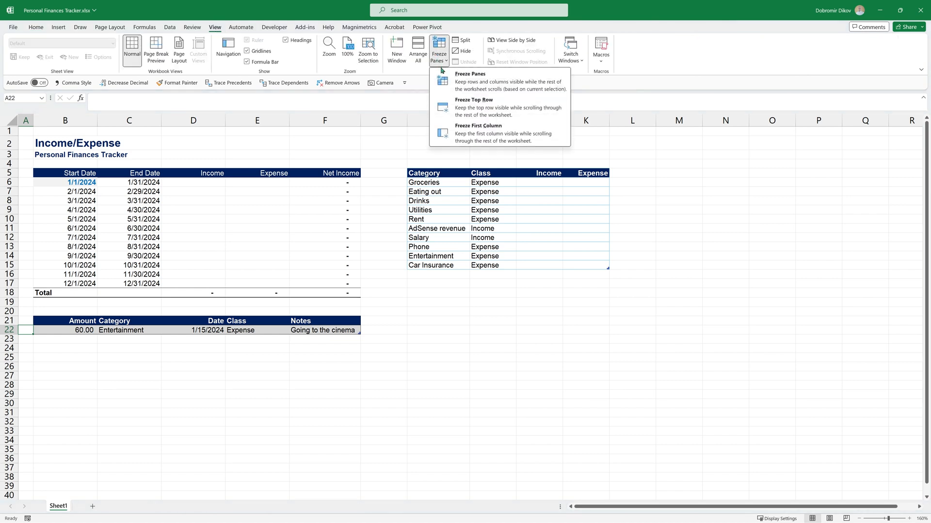
pyautogui.click(452, 89)
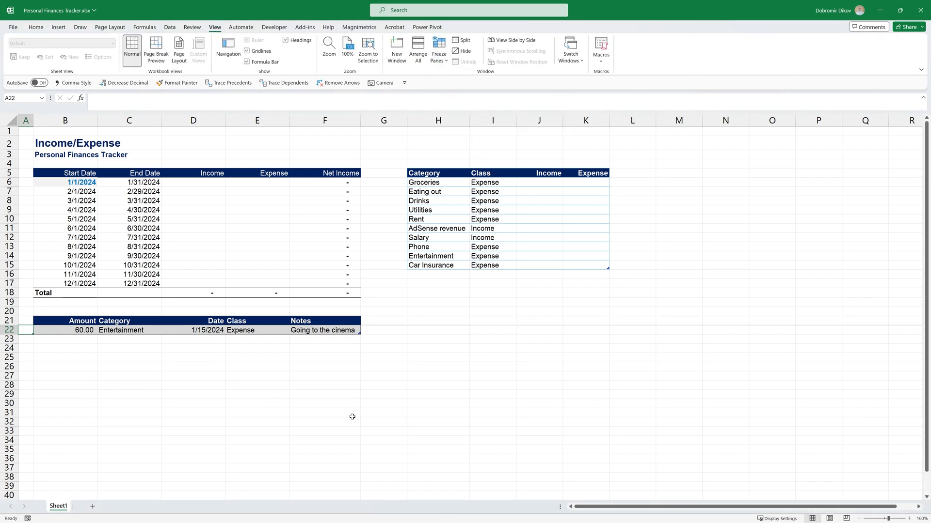
# Check how the frozen rows above row 22 behave while moving down and up the sheet
pyautogui.scroll(-4, 321, 419)
pyautogui.scroll(4, 309, 432)
pyautogui.scroll(-5, 306, 437)
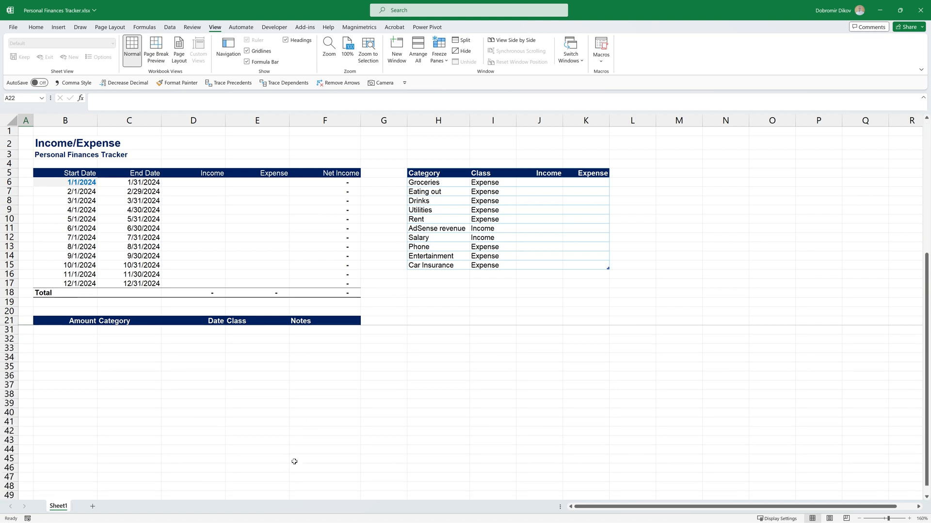
pyautogui.scroll(5, 294, 461)
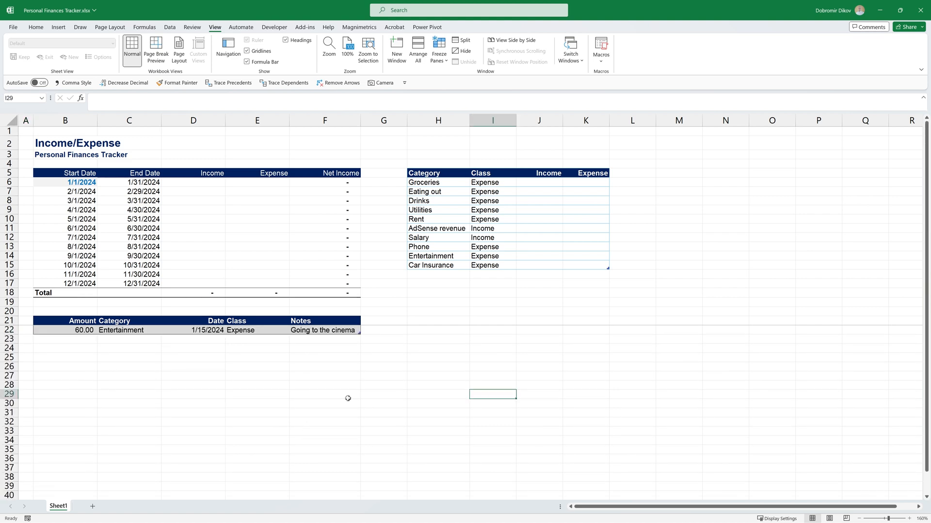
pyautogui.scroll(-3, 347, 398)
pyautogui.scroll(3, 347, 398)
pyautogui.scroll(-3, 347, 398)
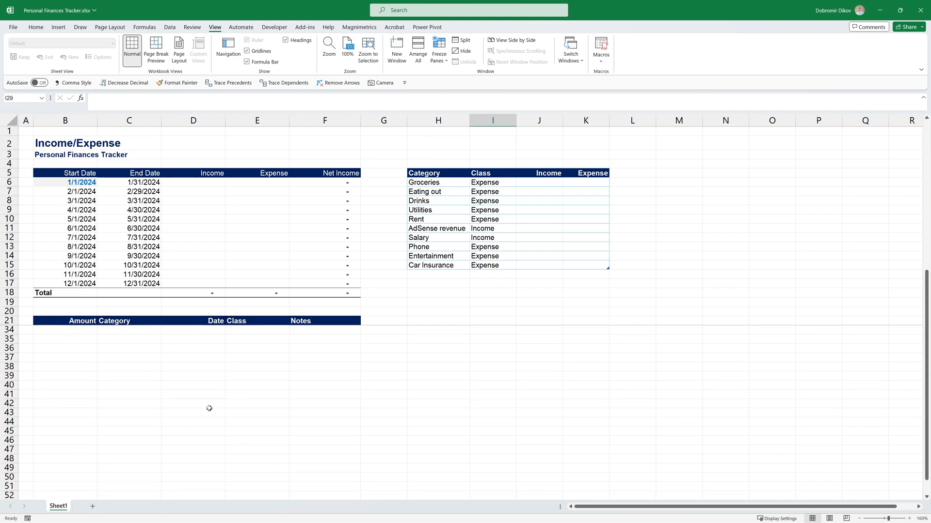
pyautogui.scroll(3, 232, 428)
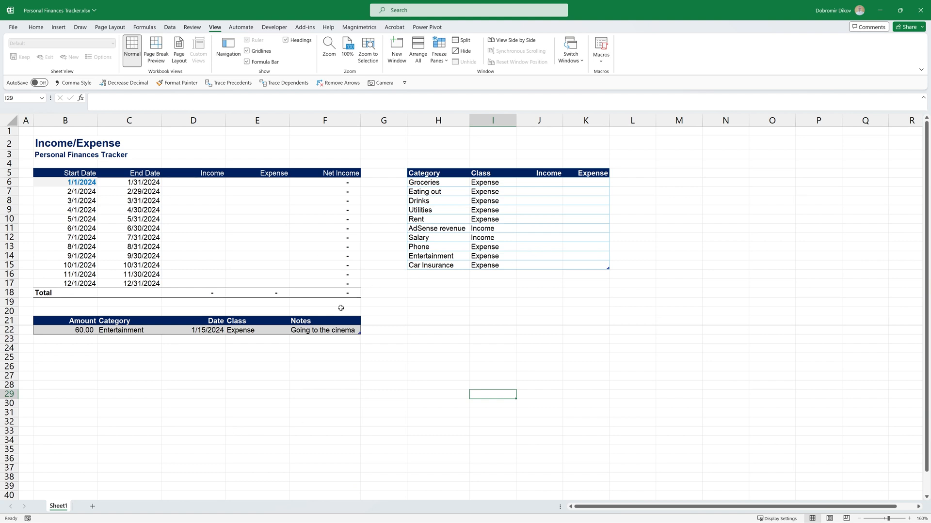
# Add a second transaction below the first with an amount of 75 in B23
pyautogui.click(65, 339)
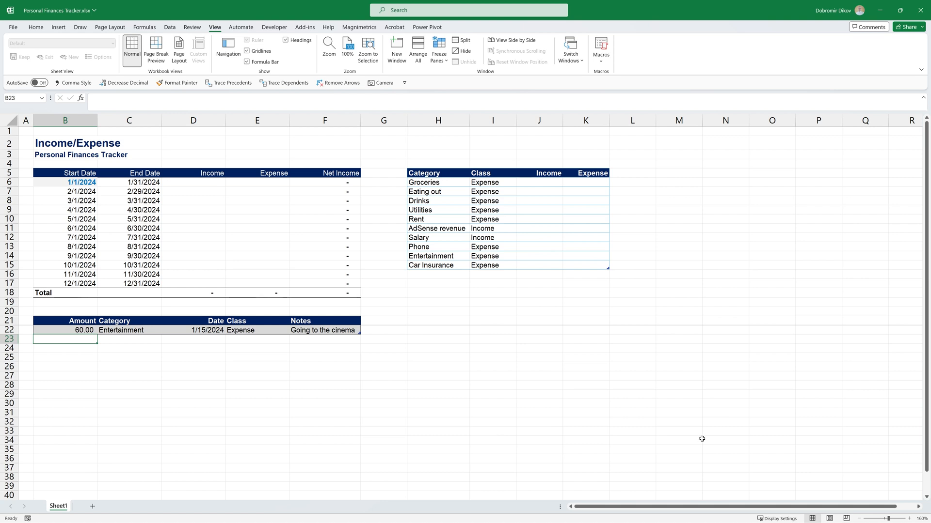
pyautogui.write('75')
pyautogui.press('Tab')
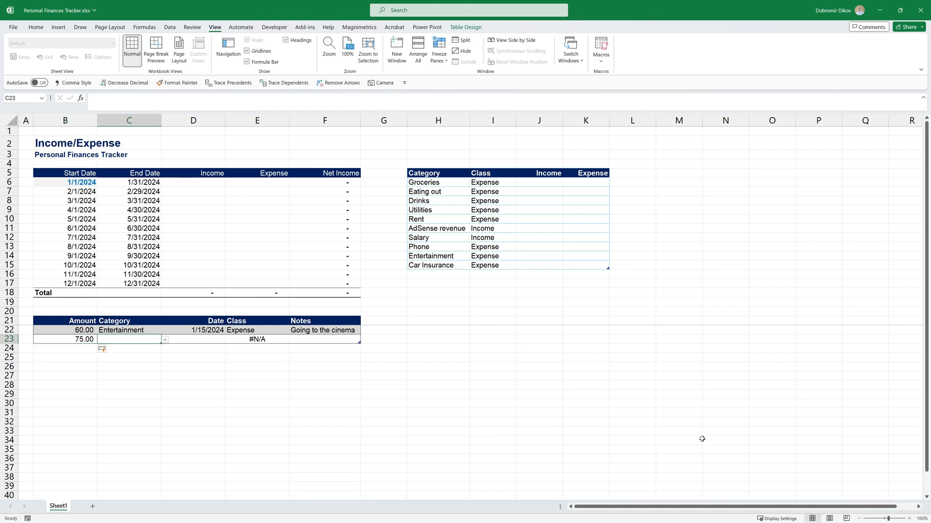
pyautogui.hotkey('alt', 'Down')
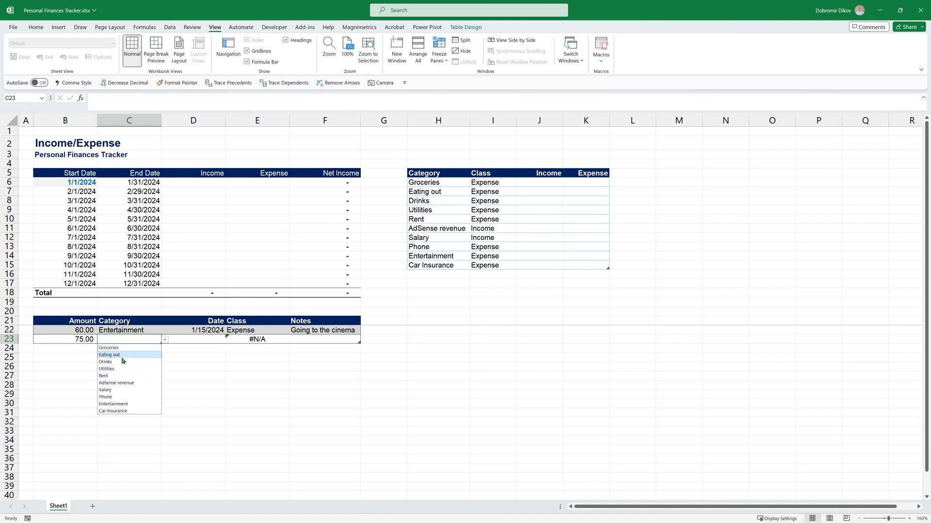
pyautogui.click(122, 356)
pyautogui.press('Delete')
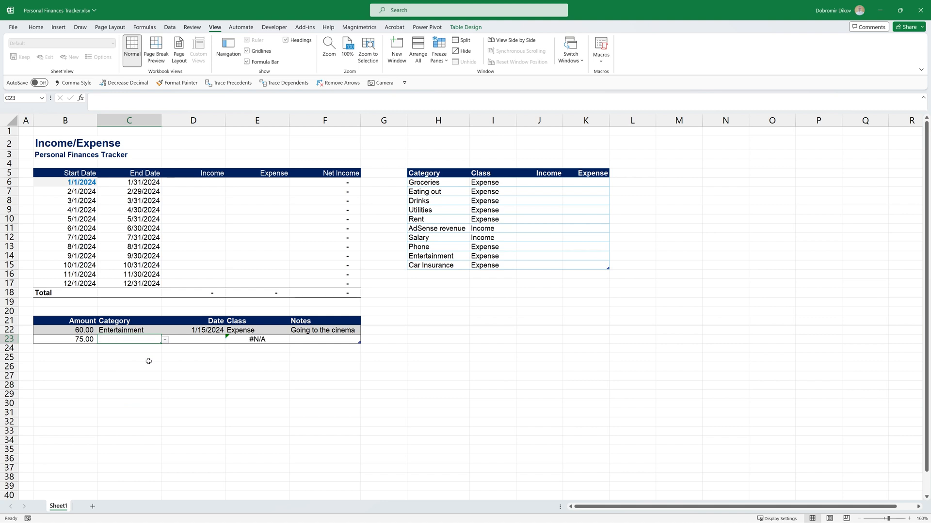
# Wrap the class lookup in E22 in IFERROR with "n/a" as the fallback: =IFERROR(VLOOKUP(C22,Categories[[#All],[Category]:[Class]],2,0),"n/a")
pyautogui.press('Tab')
pyautogui.press('Tab')
pyautogui.press('Tab')
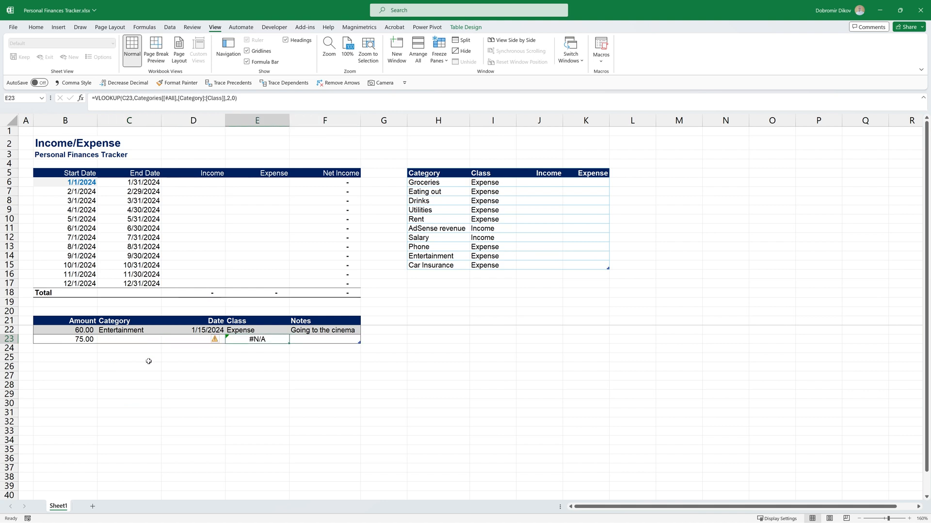
pyautogui.press('Up')
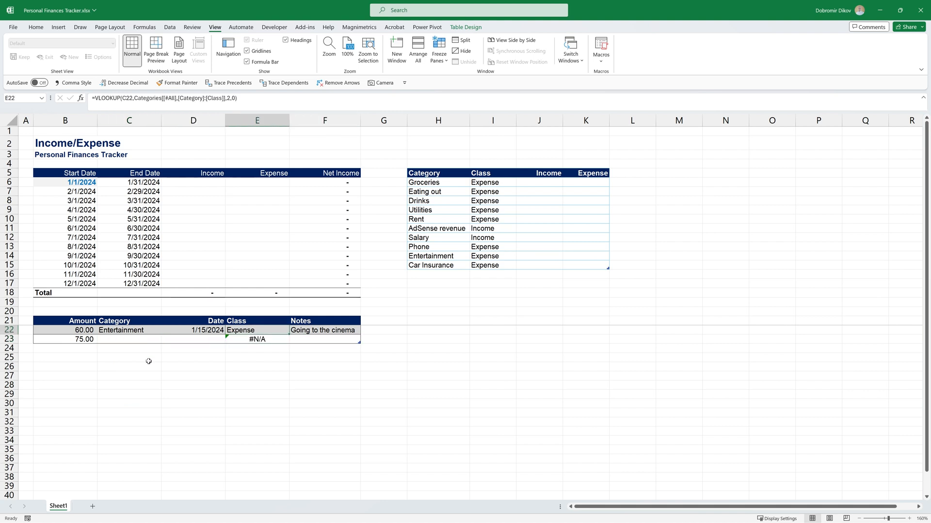
pyautogui.press('F2')
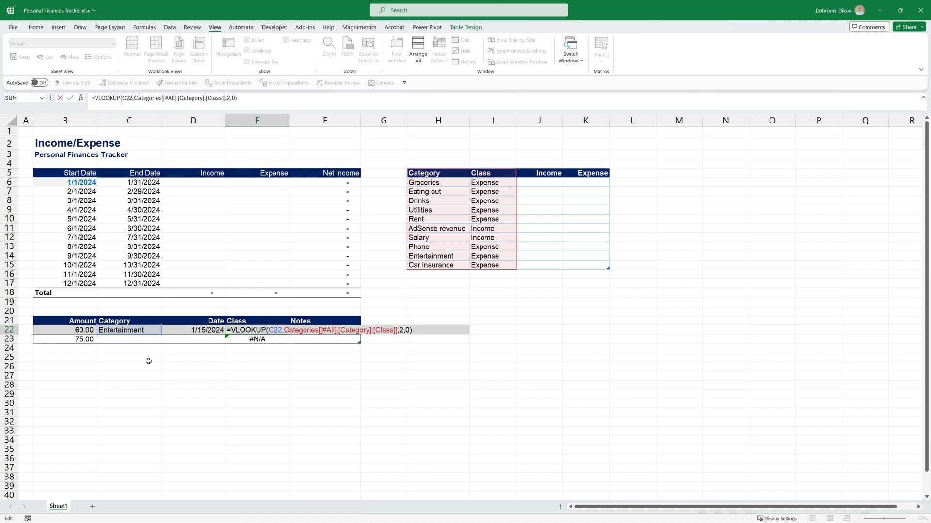
pyautogui.write('iferr')
pyautogui.press('Tab')
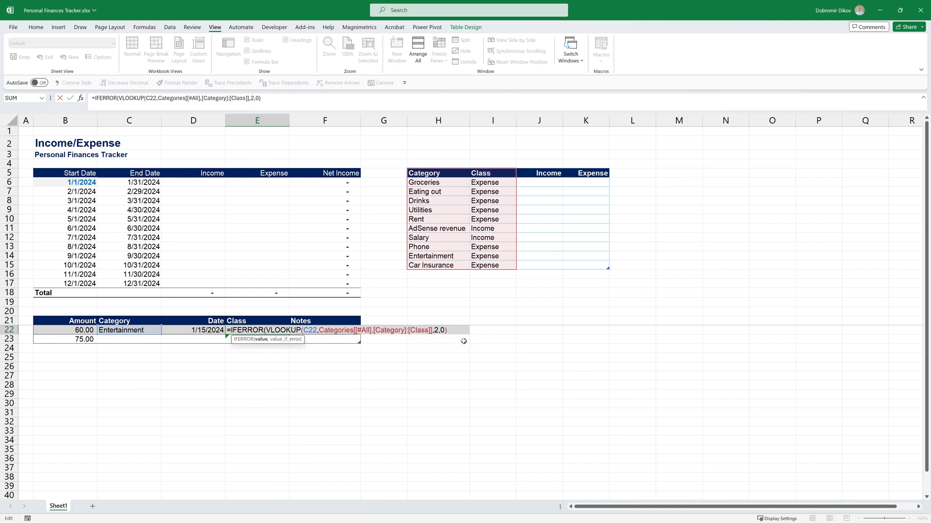
pyautogui.write(',"n/a")')
pyautogui.press('Return')
pyautogui.press('Up')
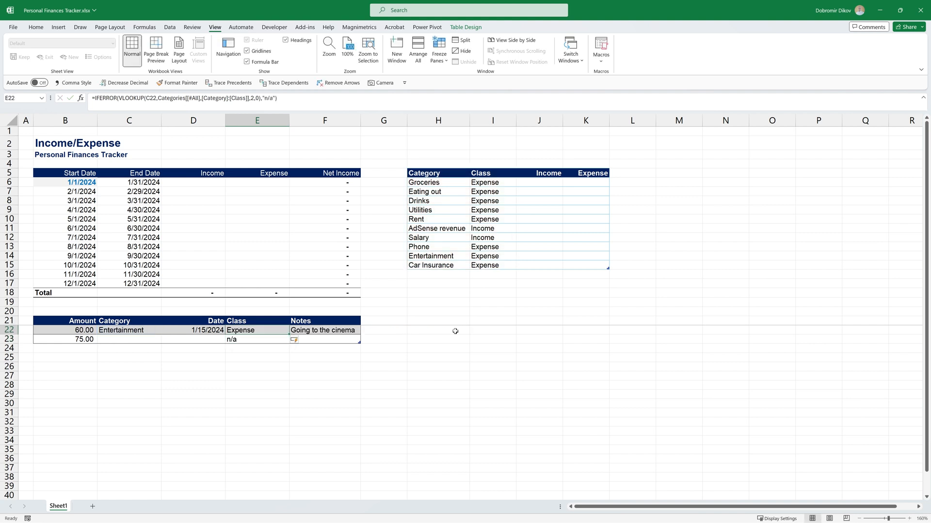
# Check the class formula in E23 for the second transaction
pyautogui.click(253, 341)
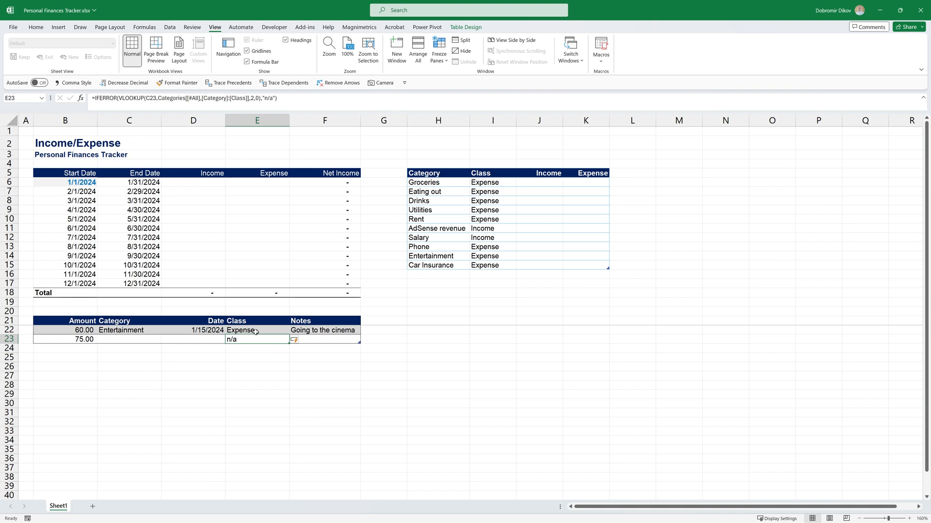
pyautogui.moveTo(257, 385); pyautogui.dragTo(258, 425)
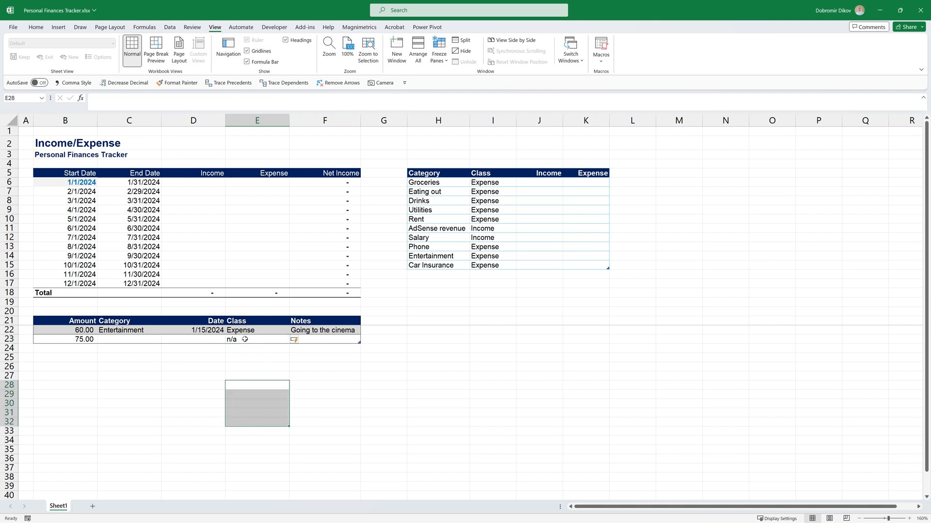
pyautogui.click(246, 339)
# Set the second transaction's category in C23 to Eating out and its date in D23 to 1/18
pyautogui.click(130, 338)
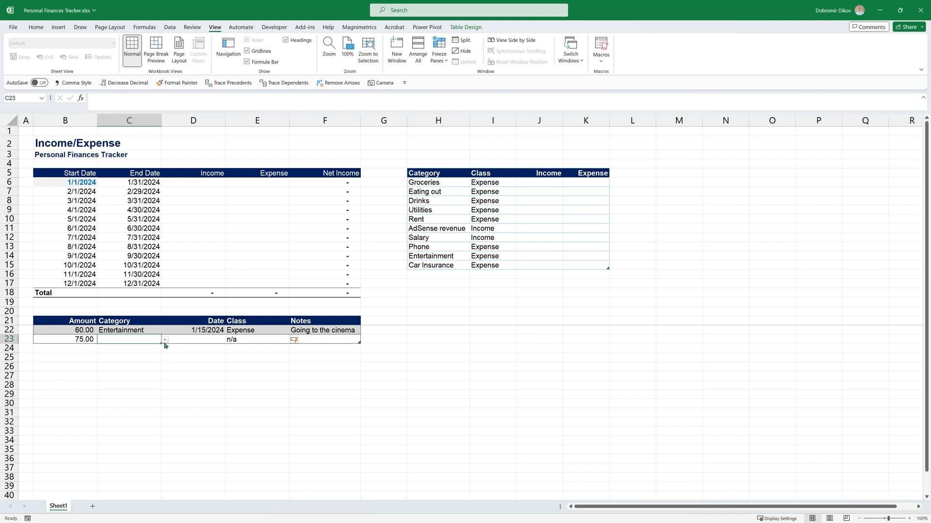
pyautogui.click(165, 340)
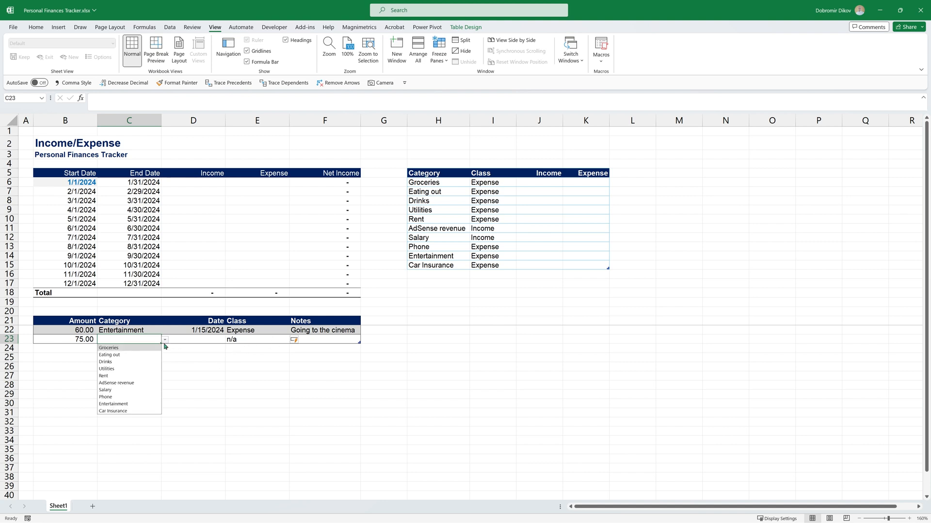
pyautogui.click(116, 355)
pyautogui.press('Tab')
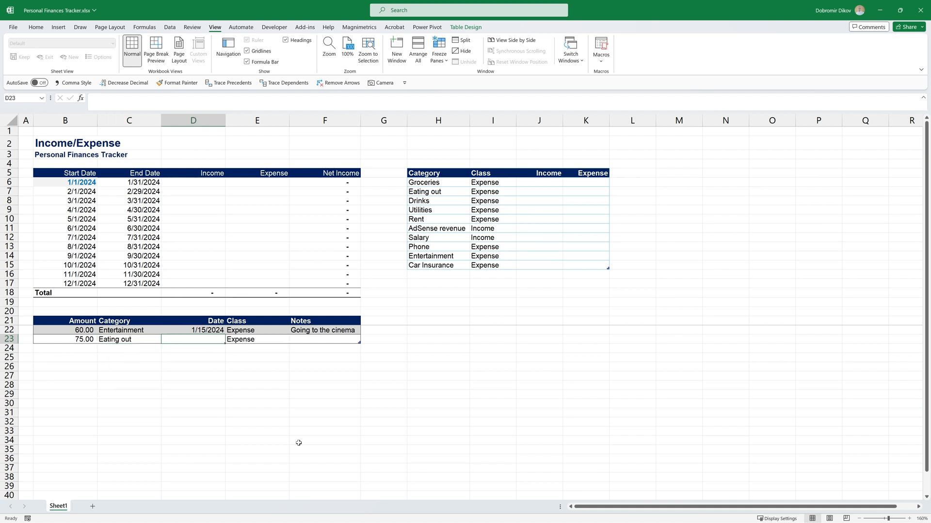
pyautogui.write('1/18')
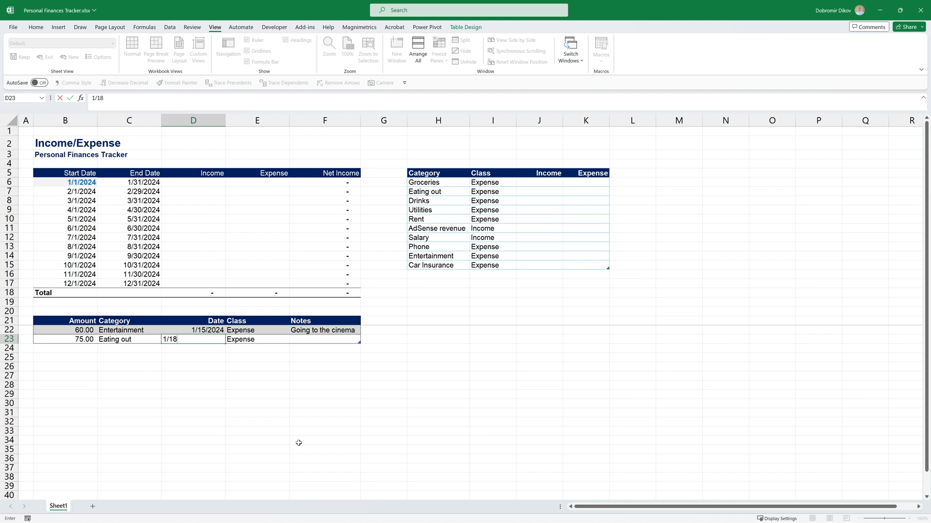
pyautogui.press('Return')
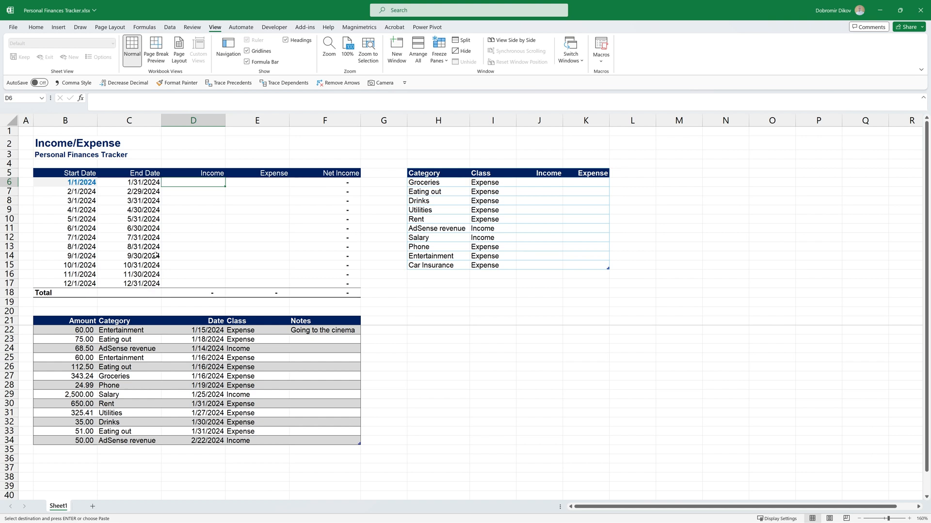
# Start a SUMIFS formula in D6 that sums Table2[Amount] where Table2[Date] is on or after the start date: ">="&$B6
pyautogui.write('=sumifs')
pyautogui.press('Tab')
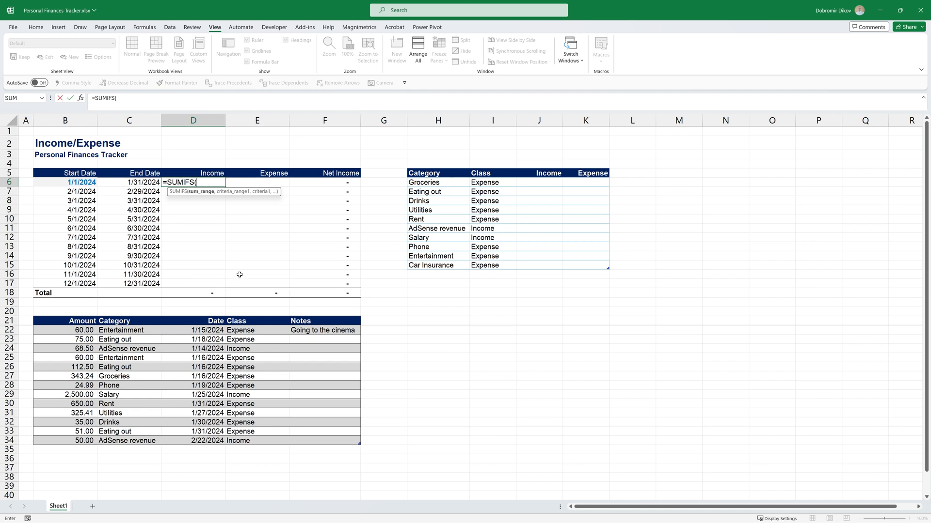
pyautogui.click(74, 318)
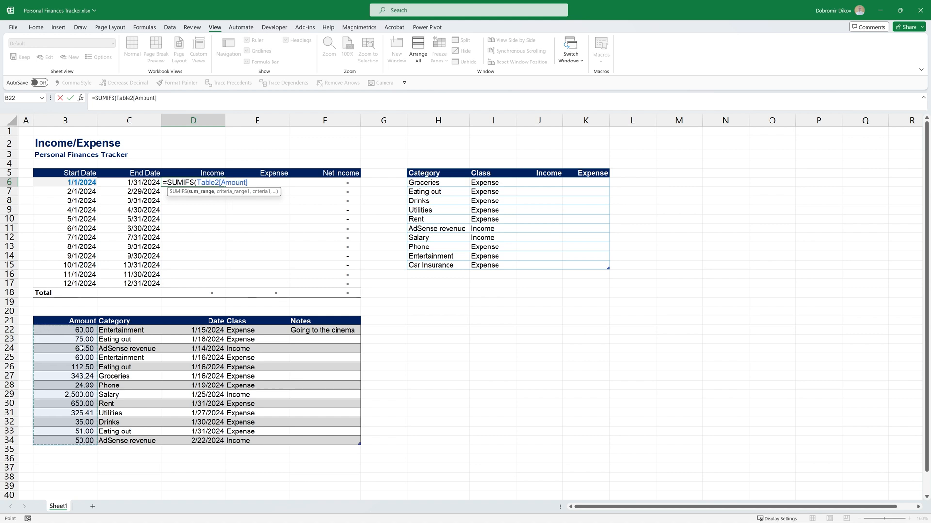
pyautogui.write(',')
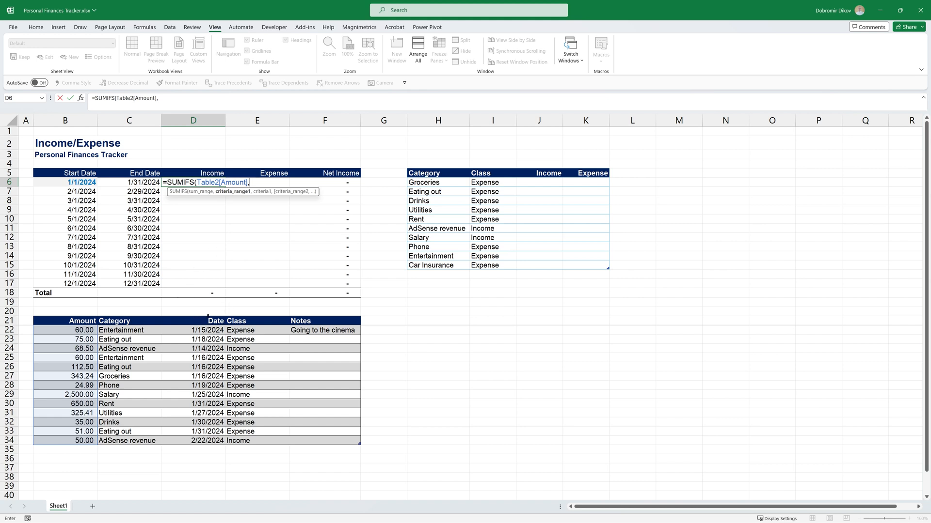
pyautogui.click(208, 316)
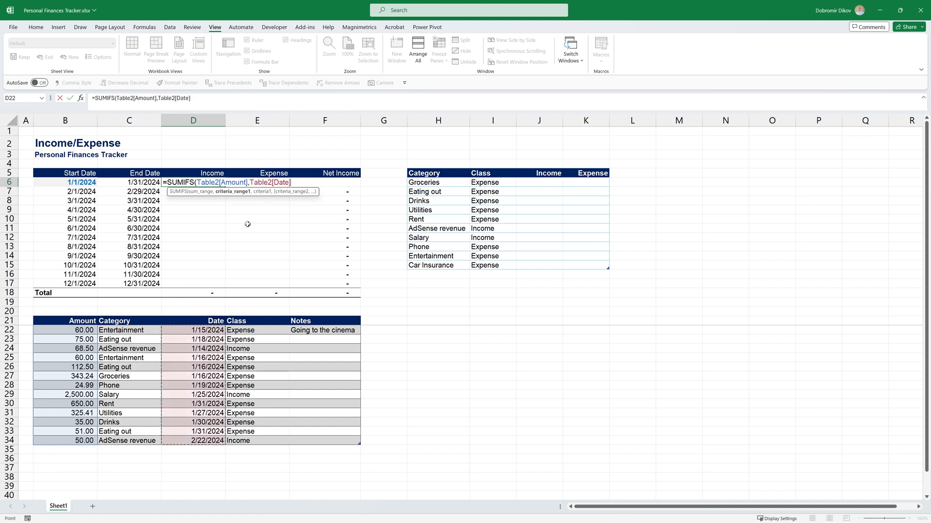
pyautogui.write(',">="&')
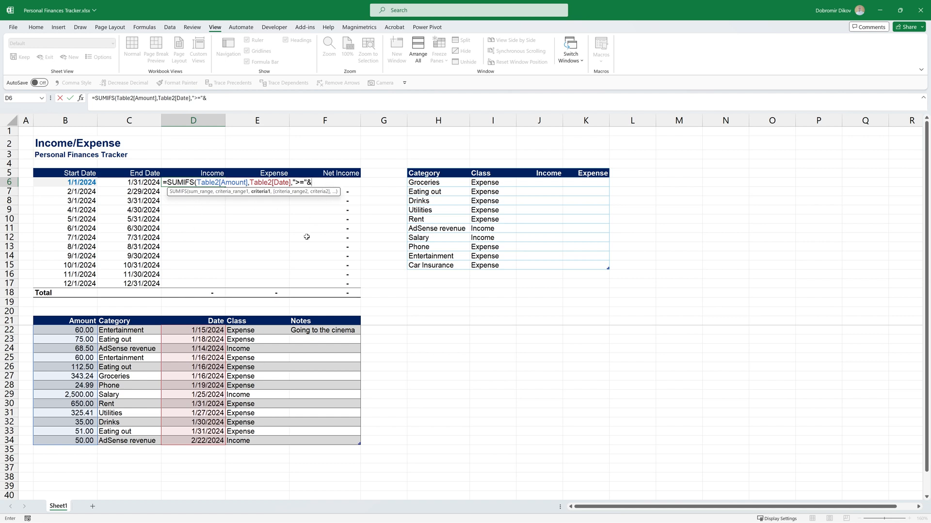
pyautogui.click(75, 184)
pyautogui.press('F4')
pyautogui.press('F4')
pyautogui.press('F4')
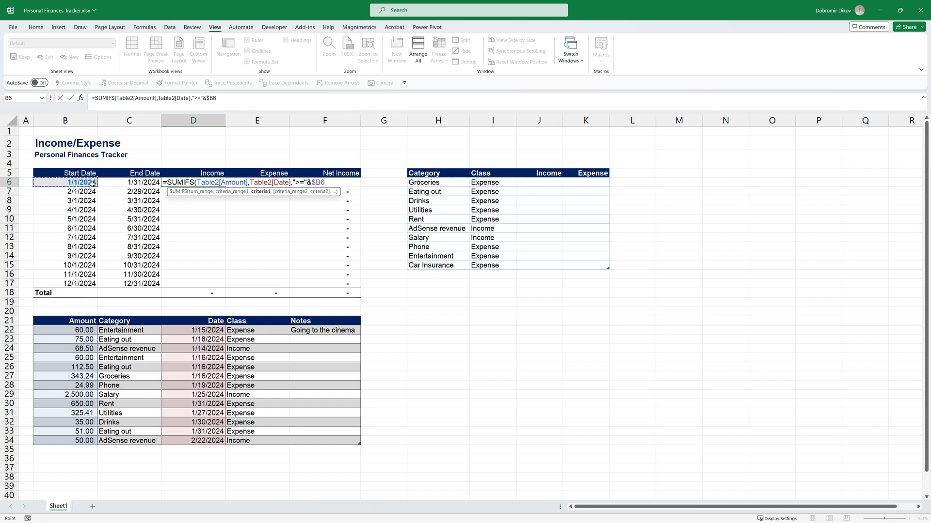
pyautogui.write(',')
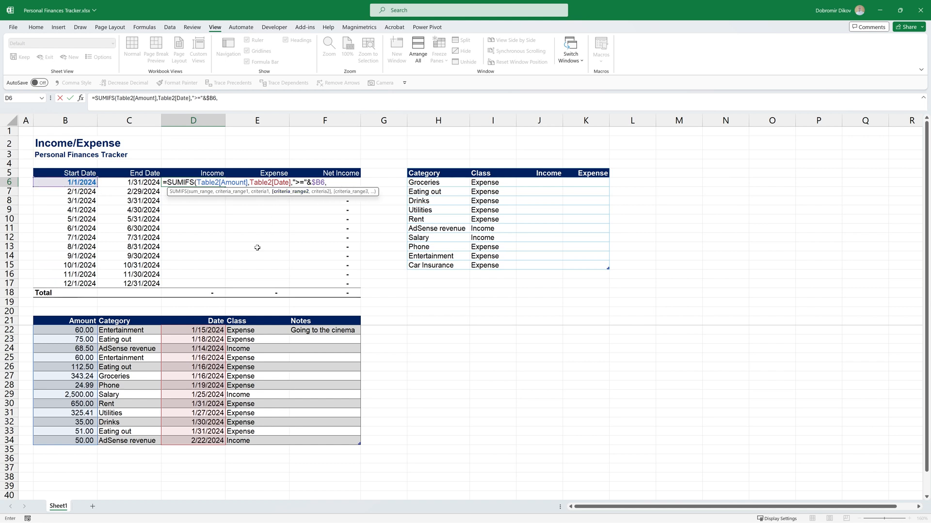
# Add a second date criterion to the D6 formula, limiting Table2[Date] to the end date: "<="&$C6
pyautogui.click(202, 316)
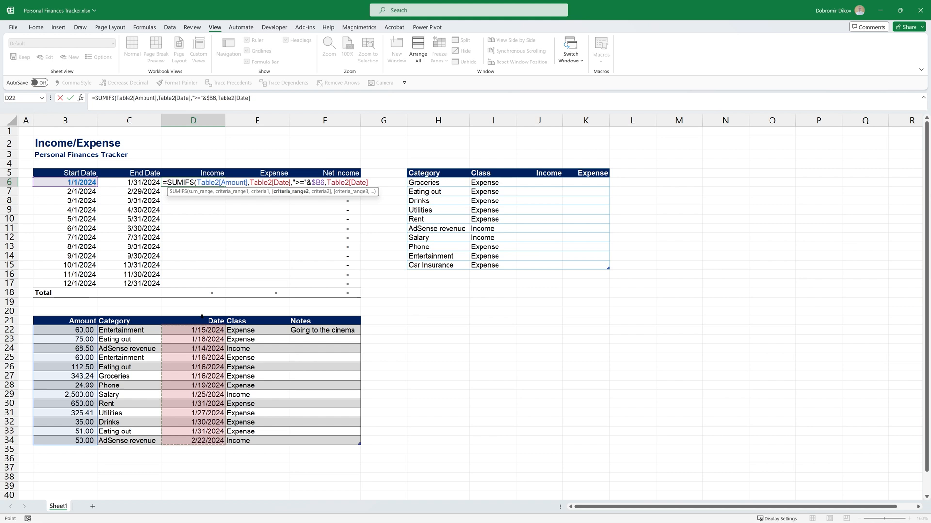
pyautogui.write(',"<="&')
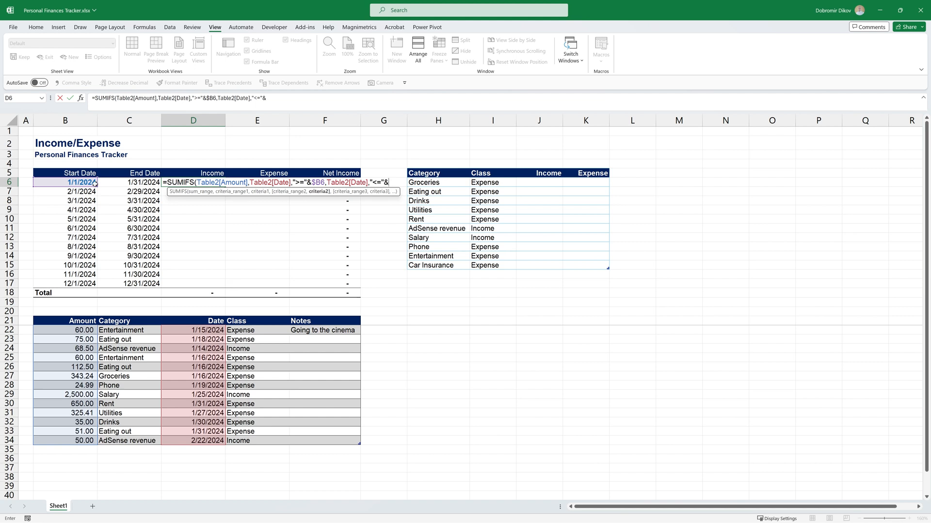
pyautogui.click(133, 185)
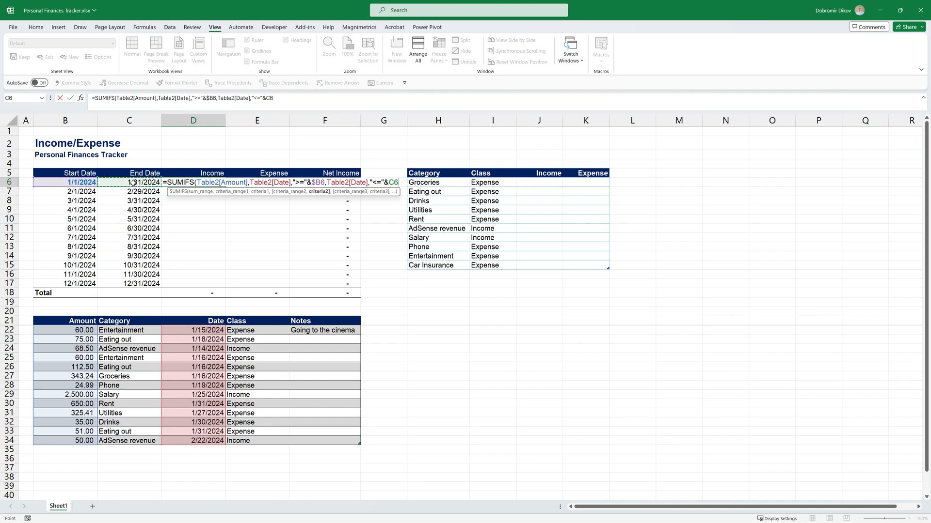
pyautogui.press('F4')
pyautogui.press('F4')
pyautogui.press('F4')
pyautogui.write(',')
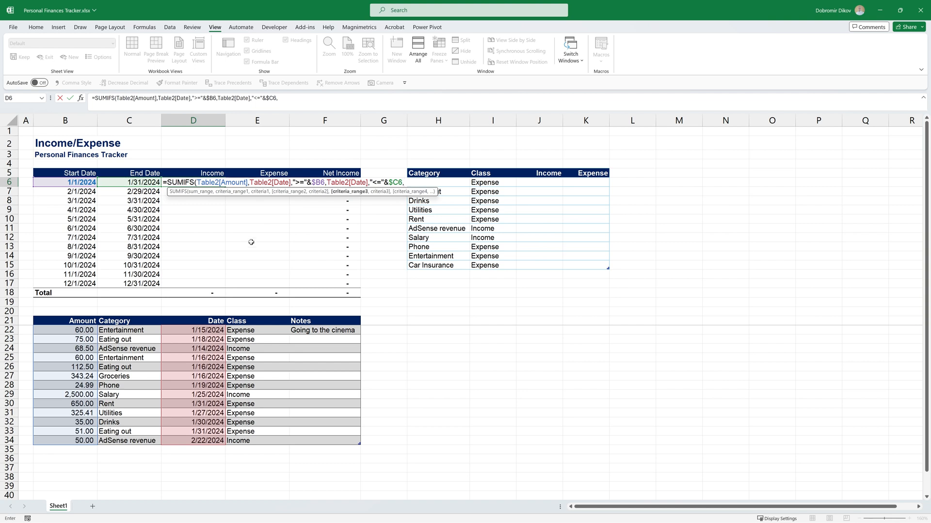
# Complete the D6 SUMIFS formula with a Table2[Class] criterion matching the Income header, D$5
pyautogui.click(252, 316)
pyautogui.write(',')
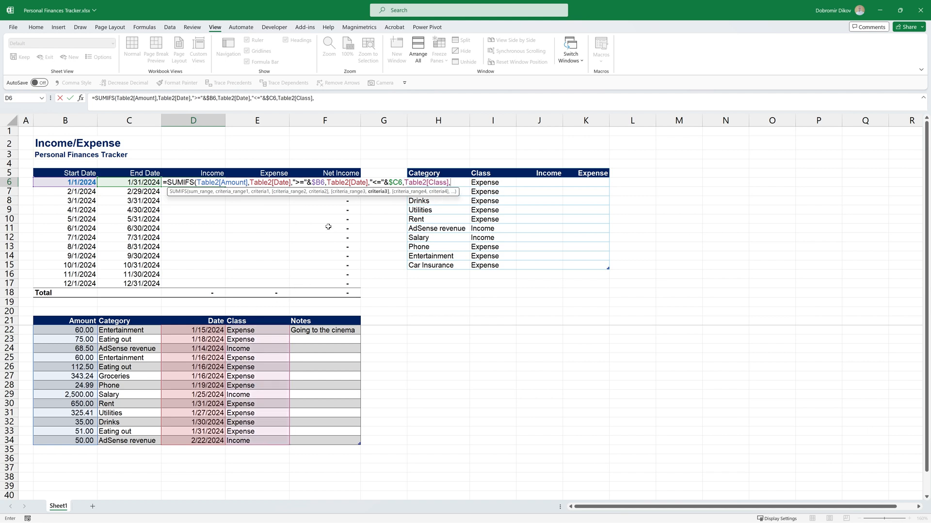
pyautogui.click(203, 173)
pyautogui.press('F4')
pyautogui.press('F4')
pyautogui.write(')')
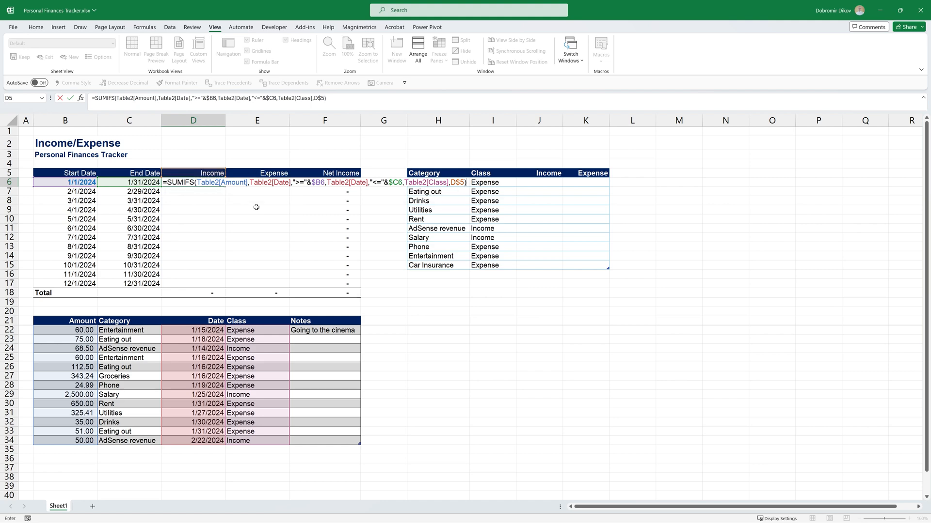
pyautogui.hotkey('ctrl', 'Return')
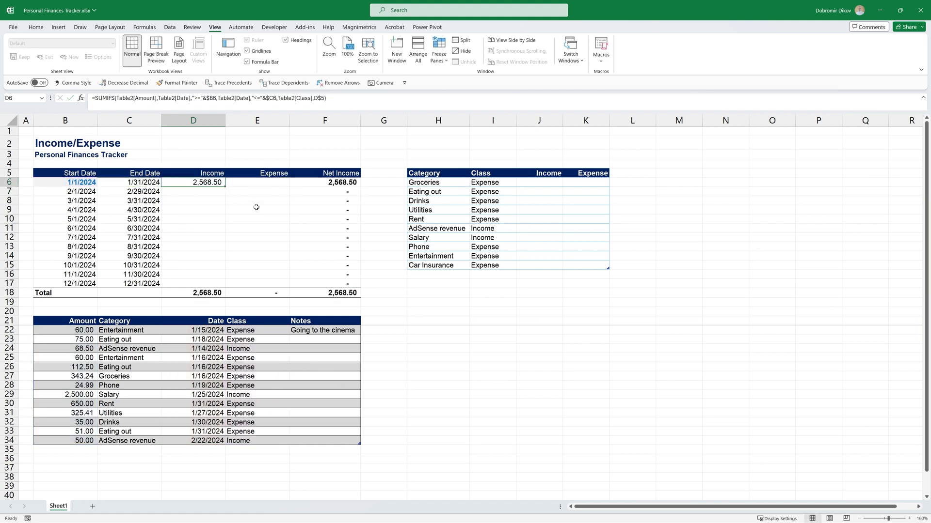
# Copy the January income formula from D6 to the Expense cell E6
pyautogui.hotkey('ctrl', 'c')
pyautogui.press('Right')
pyautogui.hotkey('ctrl', 'v')
pyautogui.press('Left')
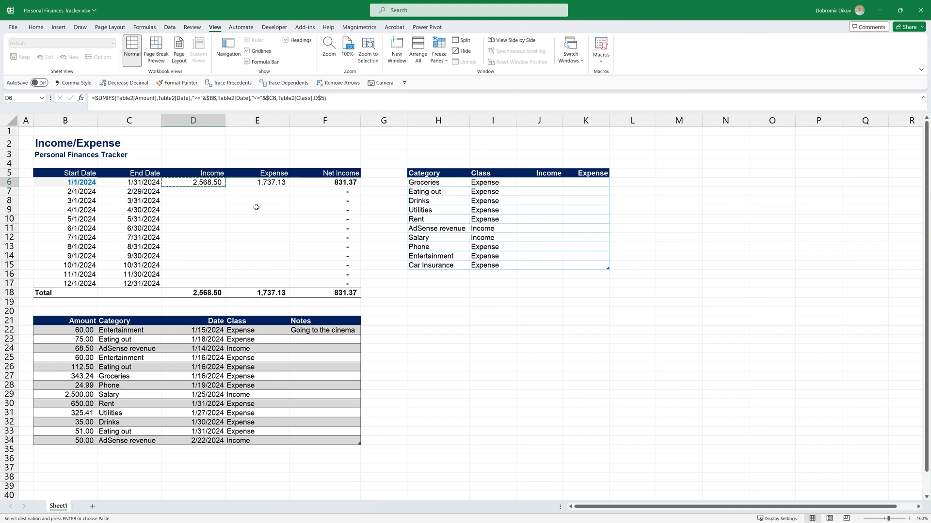
# Paste the copied SUMIFS formula across D6:E17 to cover income and expense for all twelve months
pyautogui.hotkey('shift', 'Right')
pyautogui.hotkey('shift', 'Down')
pyautogui.hotkey('shift', 'Down')
pyautogui.hotkey('shift', 'Down')
pyautogui.hotkey('shift', 'Down')
pyautogui.hotkey('shift', 'Down')
pyautogui.hotkey('shift', 'Down')
pyautogui.hotkey('shift', 'Down')
pyautogui.hotkey('shift', 'Down')
pyautogui.hotkey('shift', 'Down')
pyautogui.hotkey('shift', 'Down')
pyautogui.hotkey('shift', 'Down')
pyautogui.press('Return')
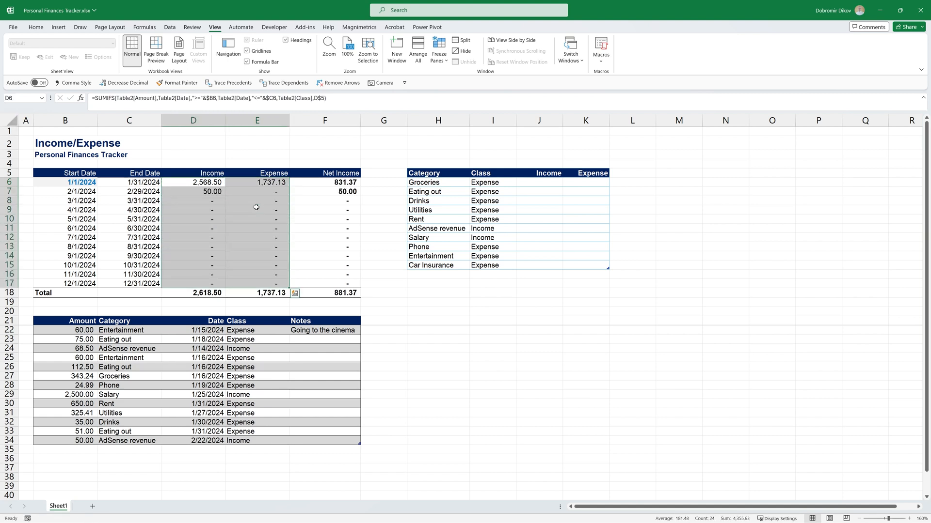
pyautogui.click(256, 207)
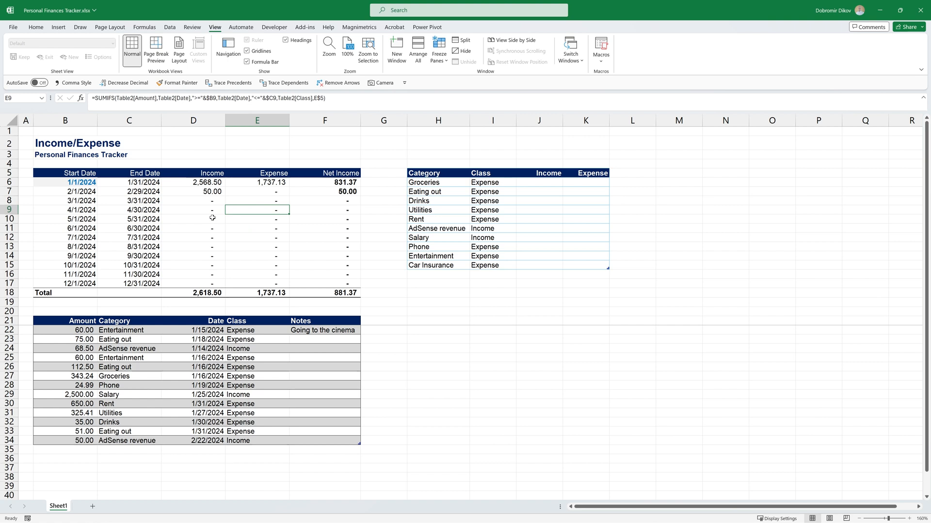
# Check the sums of the January expense and income amounts in the transaction table, plus the February amount, against the monthly summary
pyautogui.moveTo(83, 329); pyautogui.dragTo(83, 339)
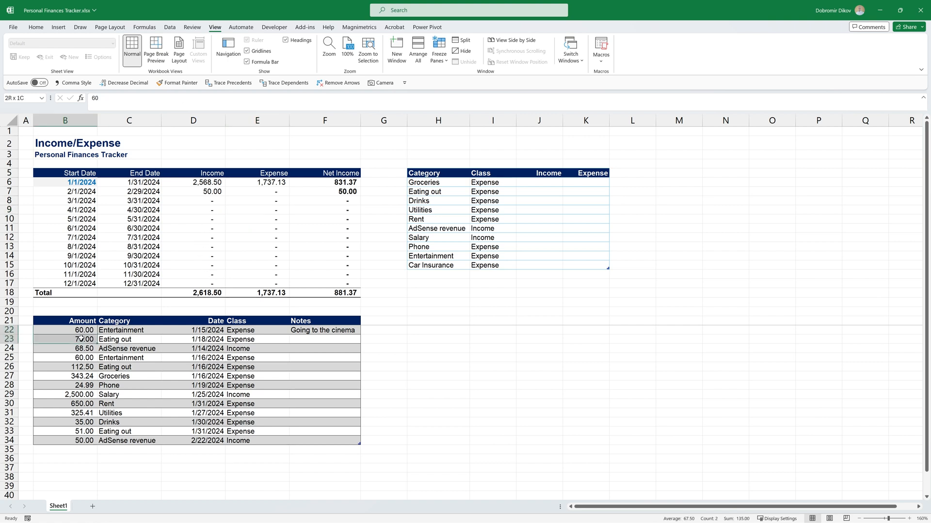
pyautogui.moveTo(92, 359); pyautogui.dragTo(87, 433)
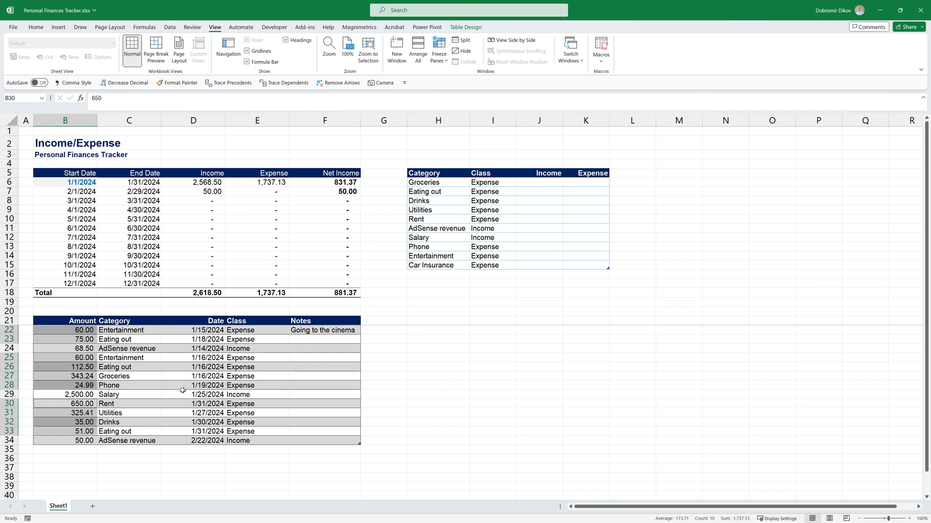
pyautogui.click(88, 395)
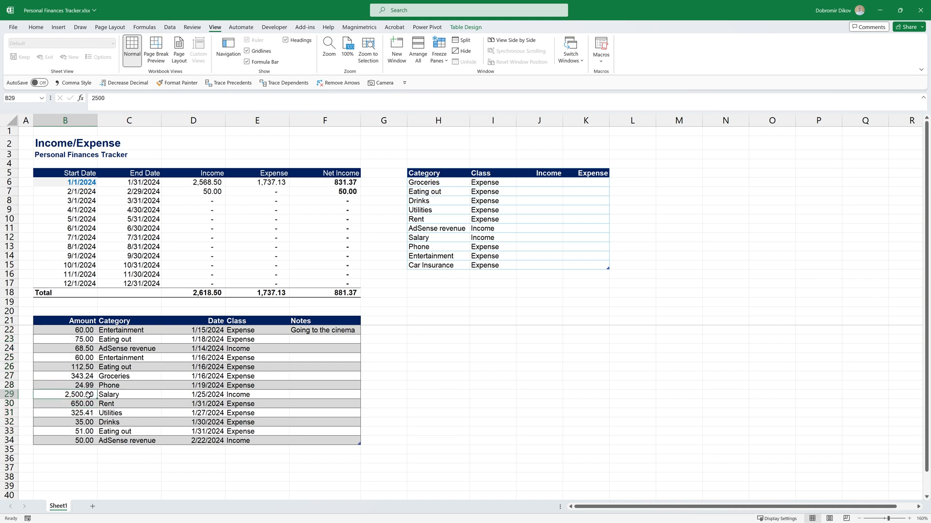
pyautogui.keyDown('ctrl'); pyautogui.click(88, 349); pyautogui.keyUp('ctrl')
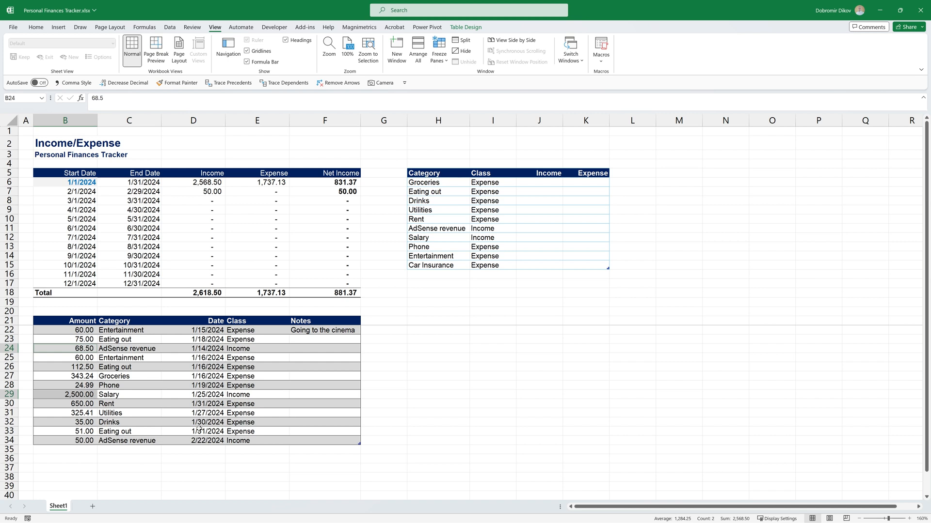
pyautogui.click(83, 443)
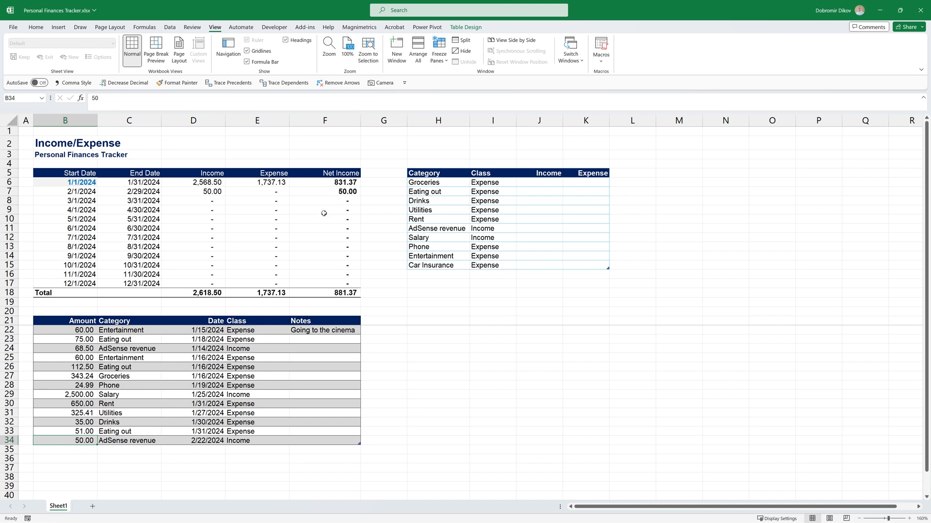
pyautogui.click(552, 190)
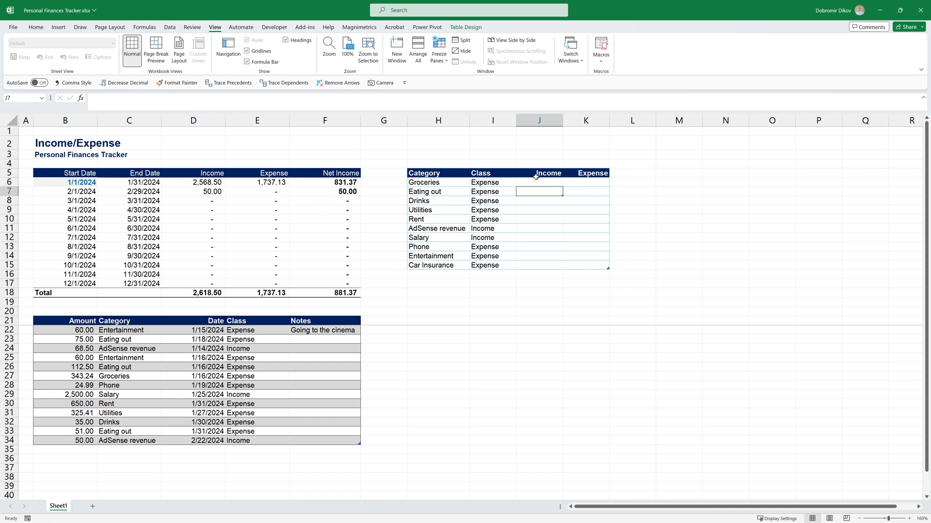
pyautogui.moveTo(444, 183); pyautogui.dragTo(434, 265)
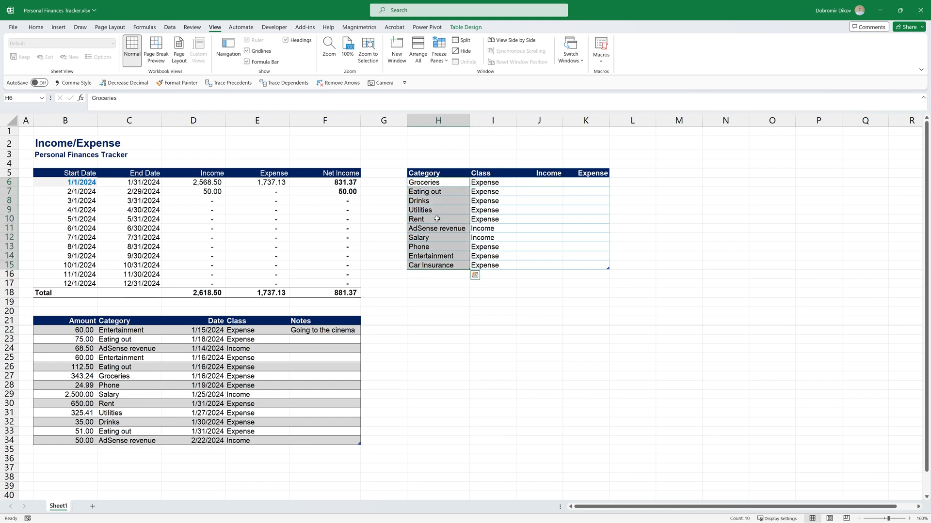
pyautogui.press('Right')
pyautogui.press('Right')
pyautogui.write('=')
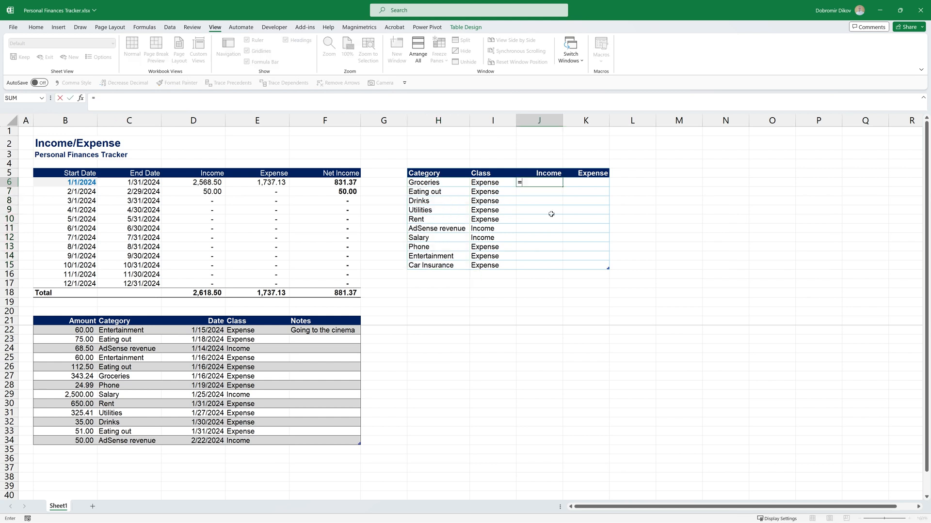
pyautogui.write('sumifs')
pyautogui.press('Tab')
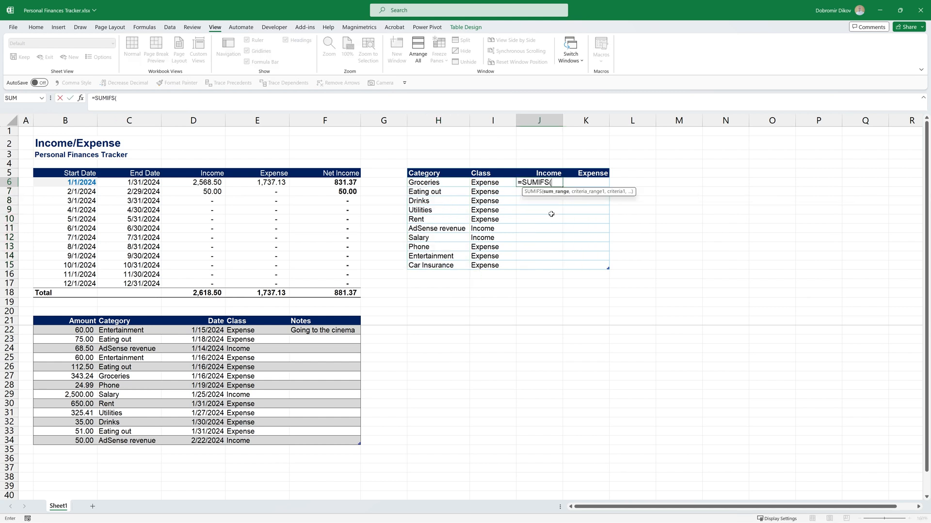
pyautogui.click(84, 319)
pyautogui.write(',')
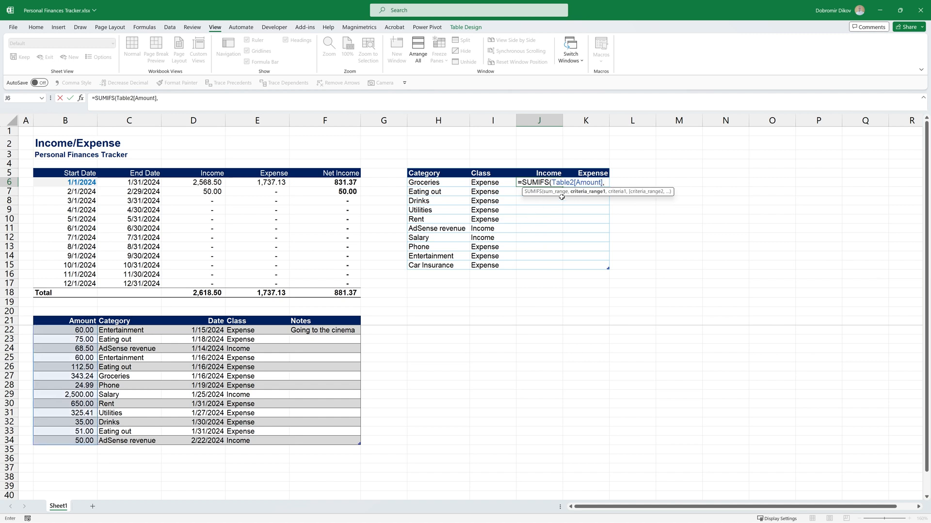
pyautogui.click(152, 315)
pyautogui.write(',')
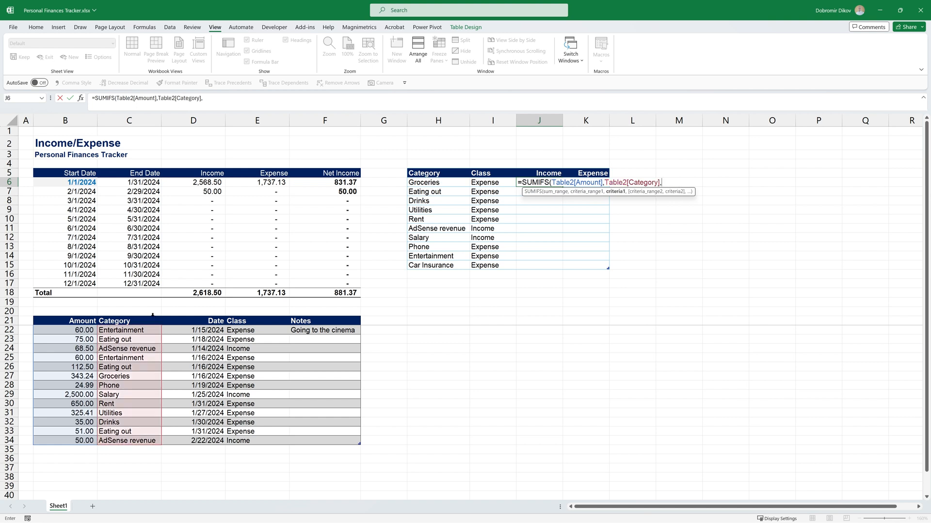
pyautogui.click(422, 182)
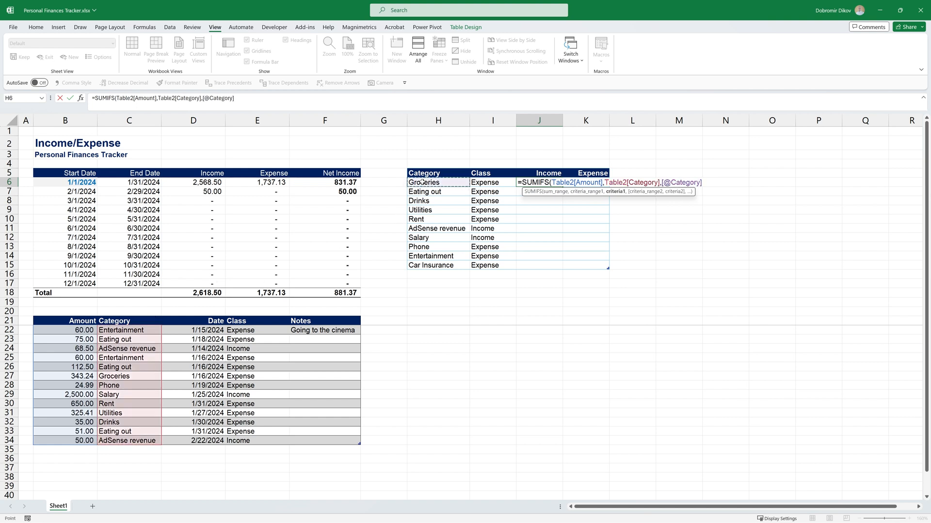
pyautogui.write(',')
pyautogui.click(249, 315)
pyautogui.write(',')
pyautogui.click(482, 182)
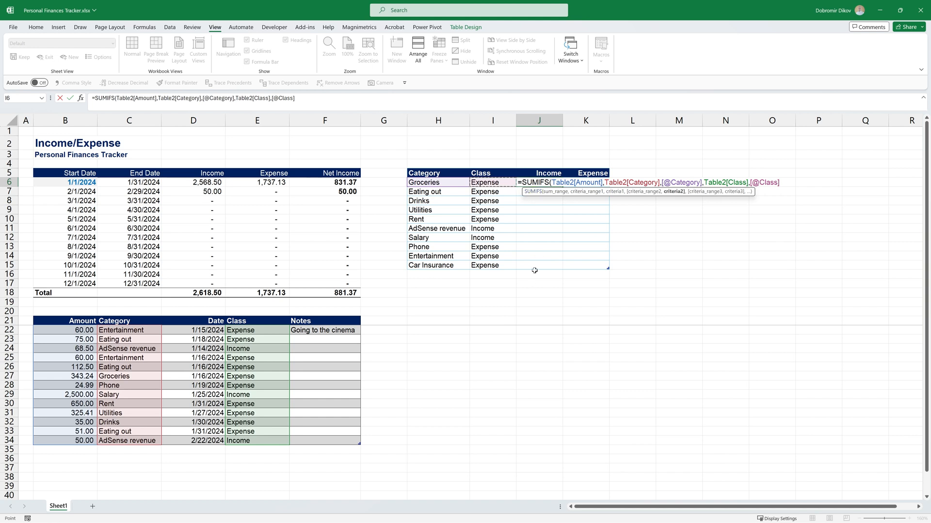
pyautogui.hotkey('ctrl', 'Return')
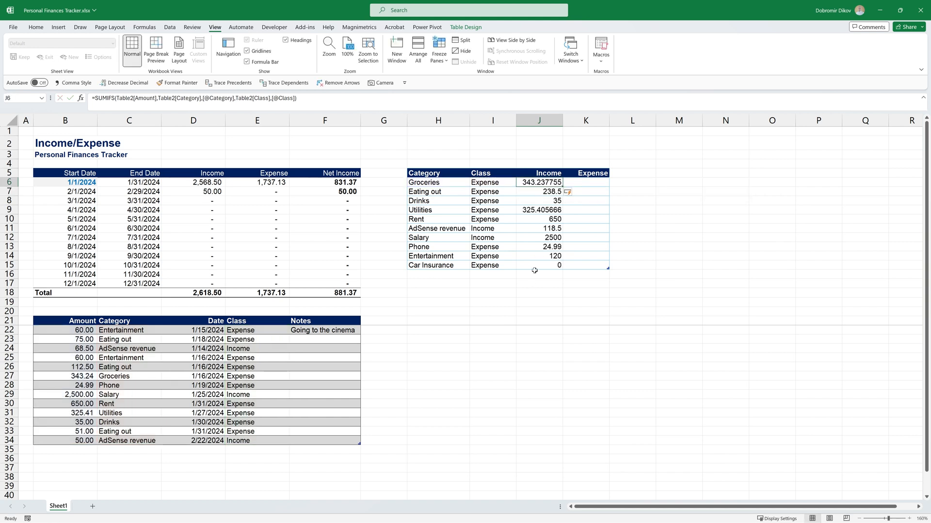
# Apply the comma number style to the category Income values in J6:J15
pyautogui.hotkey('ctrl', 'shift', 'Down')
pyautogui.click(36, 26)
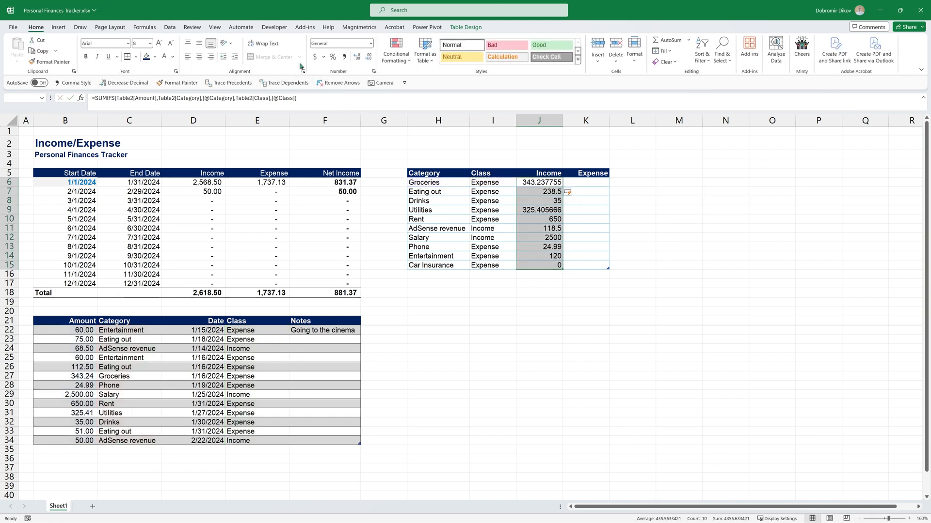
pyautogui.click(344, 57)
pyautogui.hotkey('shift', 'BackSpace')
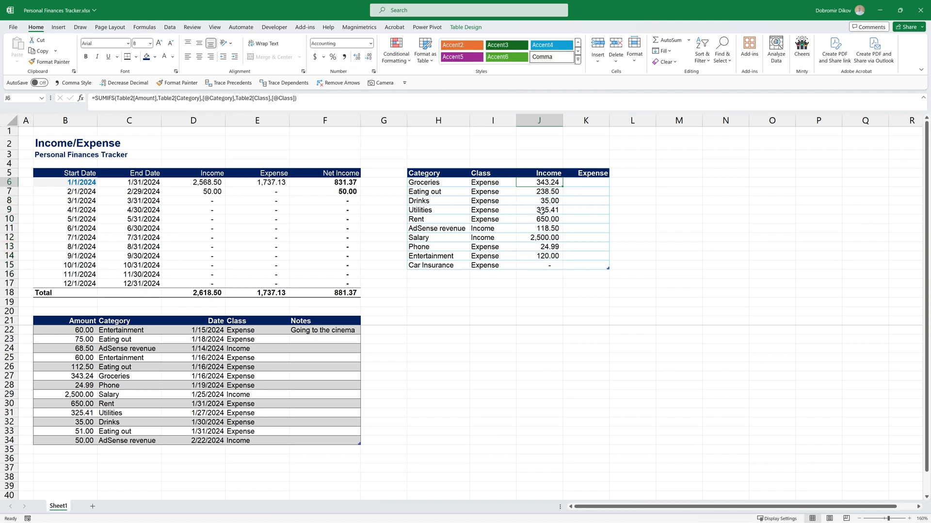
pyautogui.doubleClick(553, 183)
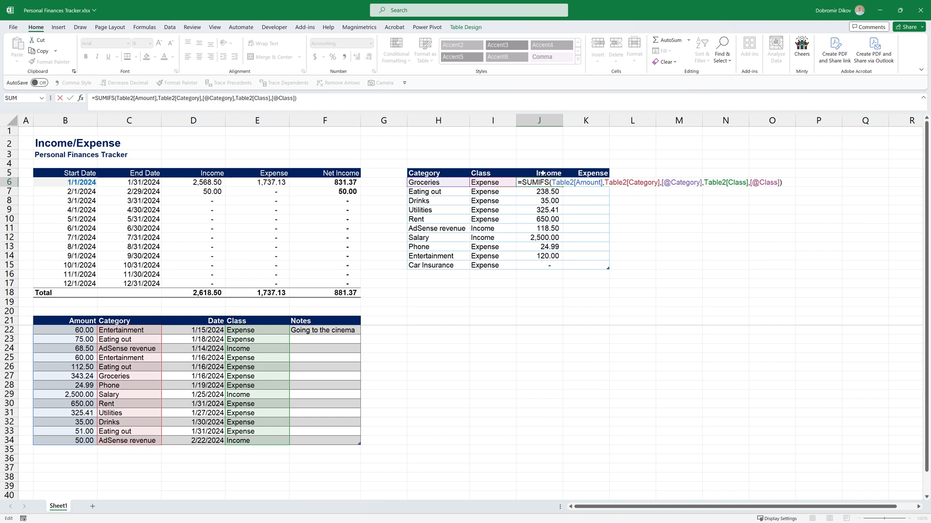
pyautogui.press('BackSpace')
pyautogui.press('BackSpace')
pyautogui.press('BackSpace')
pyautogui.press('BackSpace')
pyautogui.press('BackSpace')
pyautogui.press('BackSpace')
pyautogui.press('BackSpace')
pyautogui.press('BackSpace')
pyautogui.press('BackSpace')
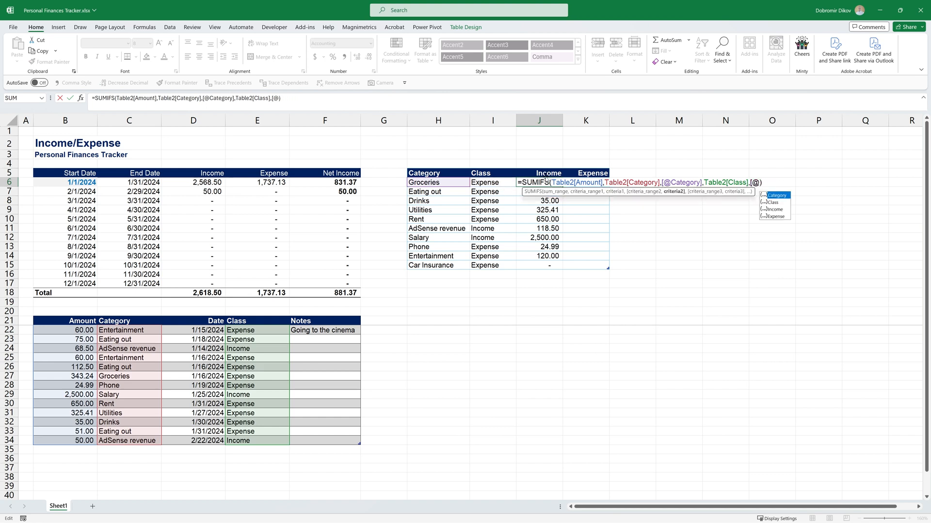
pyautogui.write(',')
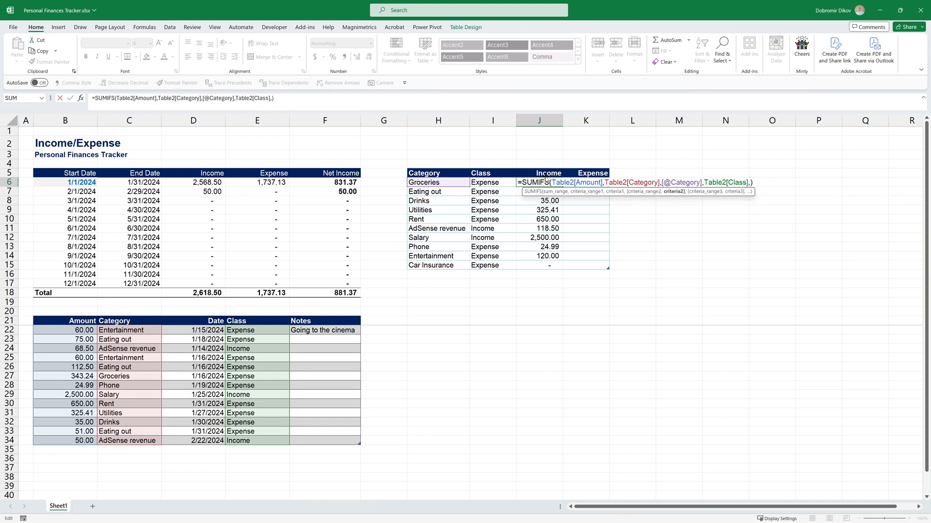
pyautogui.click(544, 173)
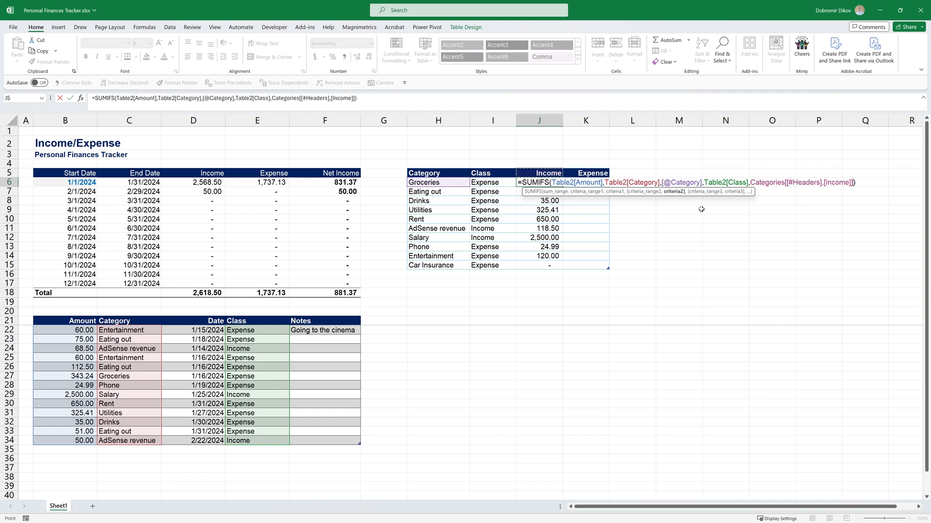
pyautogui.press('Return')
# Fill the Income formulas in J6:J15 across into the Expense column K6:K15
pyautogui.hotkey('ctrl', 'shift', 'Down')
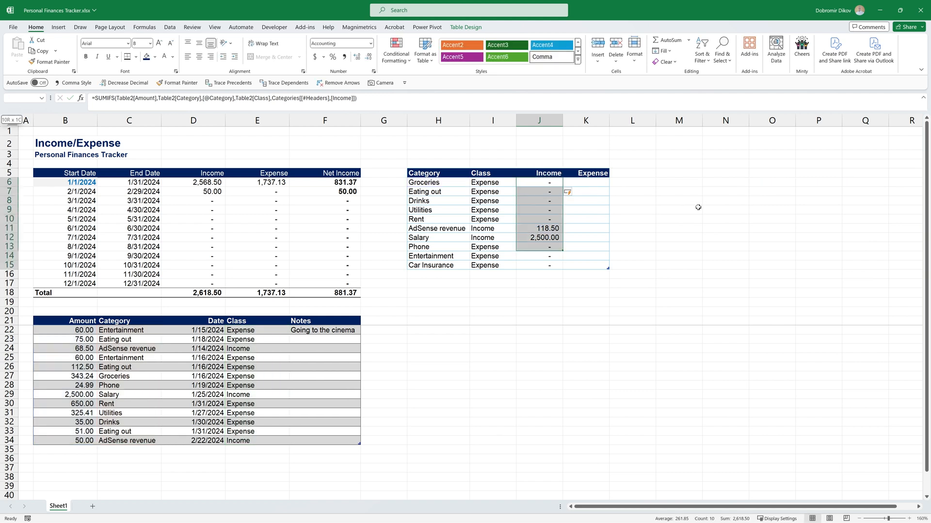
pyautogui.hotkey('shift', 'Right')
pyautogui.hotkey('ctrl', 'r')
pyautogui.press('Right')
pyautogui.press('Down')
pyautogui.press('Down')
pyautogui.press('Down')
pyautogui.press('Up')
pyautogui.press('Up')
pyautogui.press('Up')
# Change the header reference in K6's SUMIFS formula to Categories[[#Headers],[Expense]] and enter it for the whole Expense column
pyautogui.press('F2')
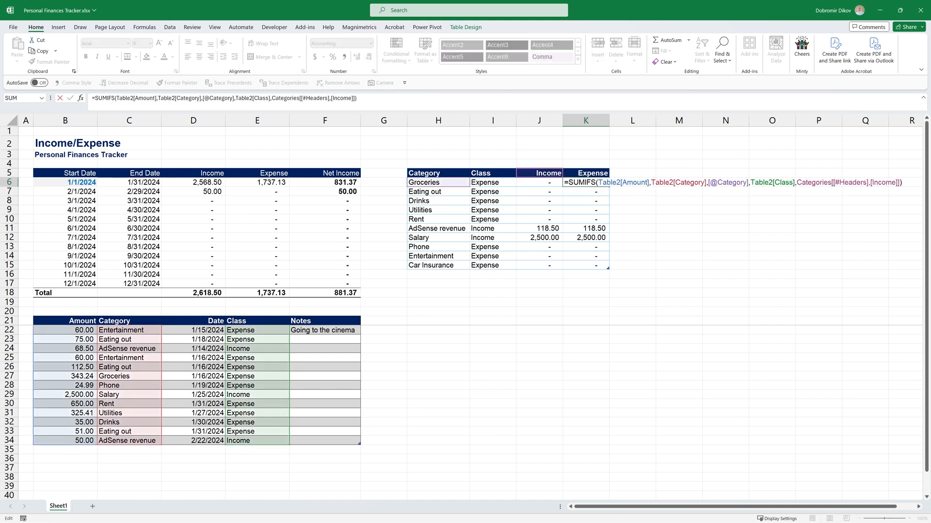
pyautogui.doubleClick(883, 185)
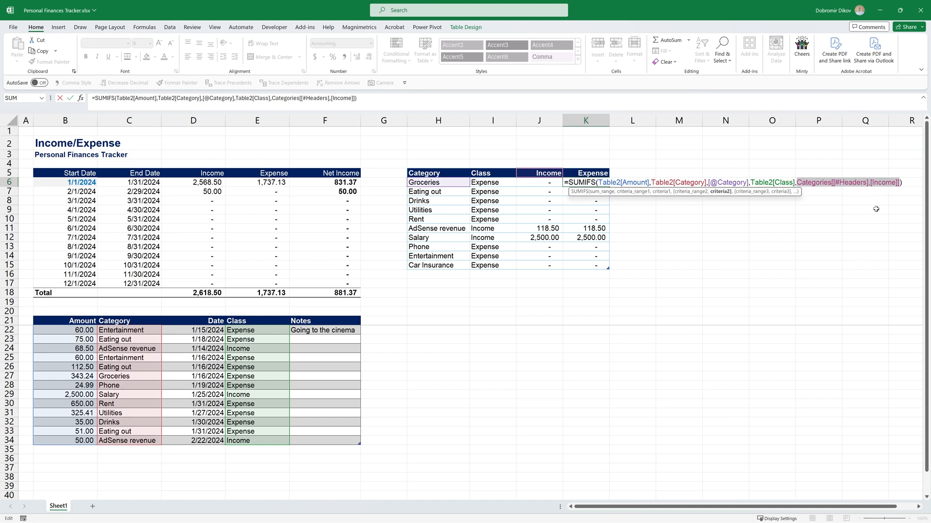
pyautogui.click(881, 182)
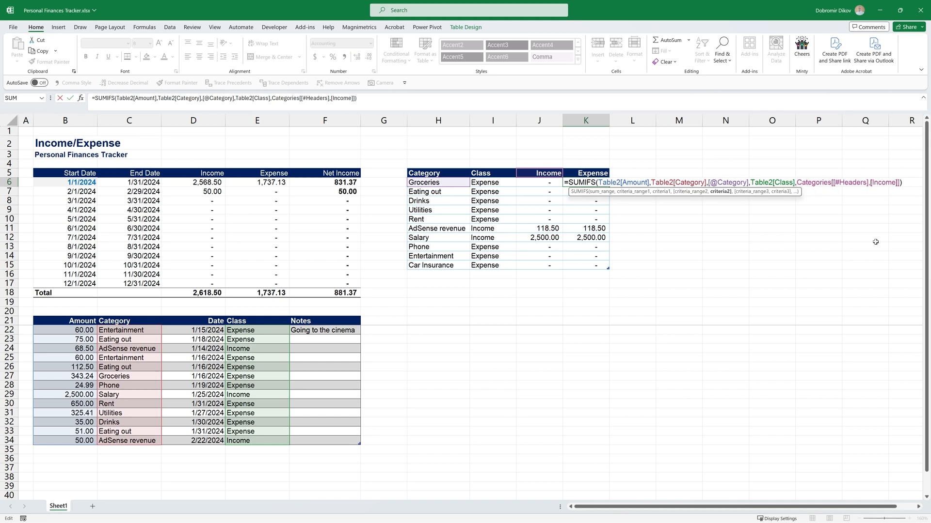
pyautogui.hotkey('shift', 'Right')
pyautogui.hotkey('shift', 'Right')
pyautogui.hotkey('shift', 'Right')
pyautogui.hotkey('shift', 'Right')
pyautogui.hotkey('shift', 'Right')
pyautogui.hotkey('shift', 'Right')
pyautogui.write('Expe')
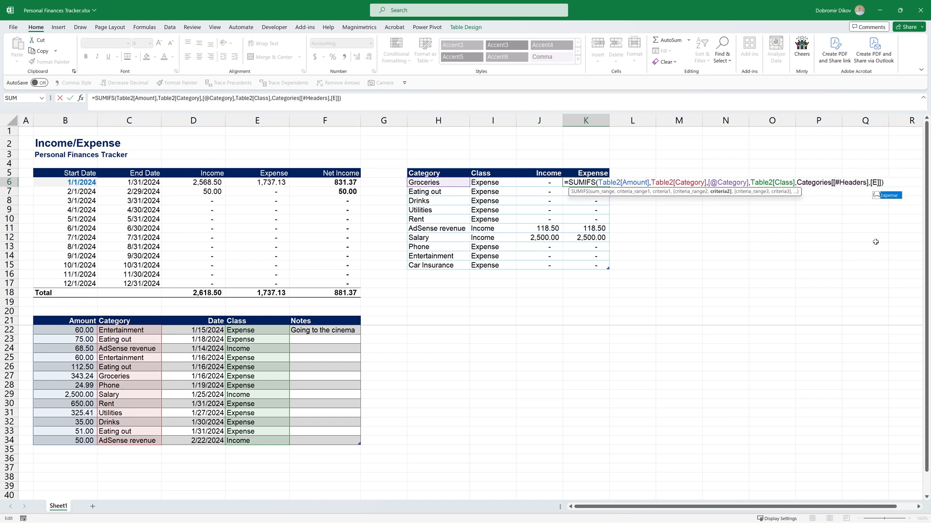
pyautogui.press('Tab')
pyautogui.press('Return')
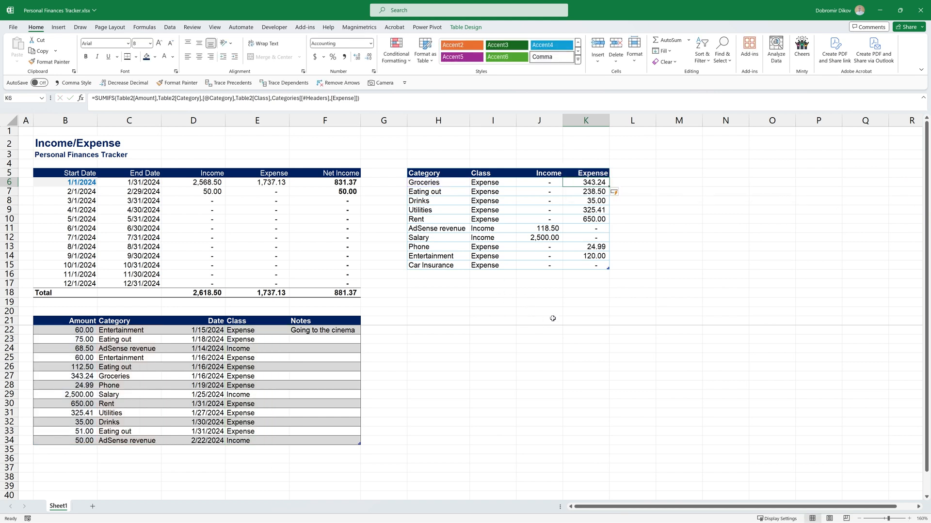
# Check the sums of the category Expense and Income columns against the monthly summary totals, and review the monthly Net Income values
pyautogui.hotkey('ctrl', 'shift', 'Down')
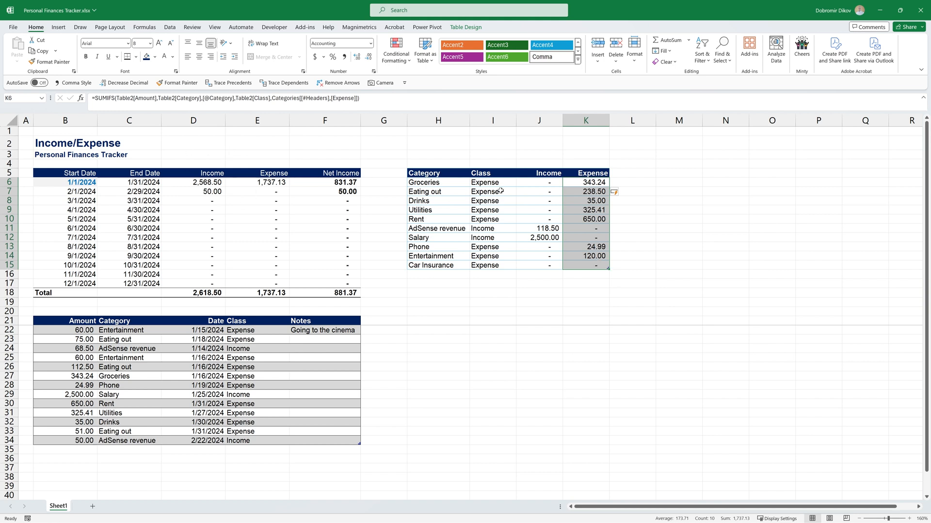
pyautogui.moveTo(537, 183); pyautogui.dragTo(538, 266)
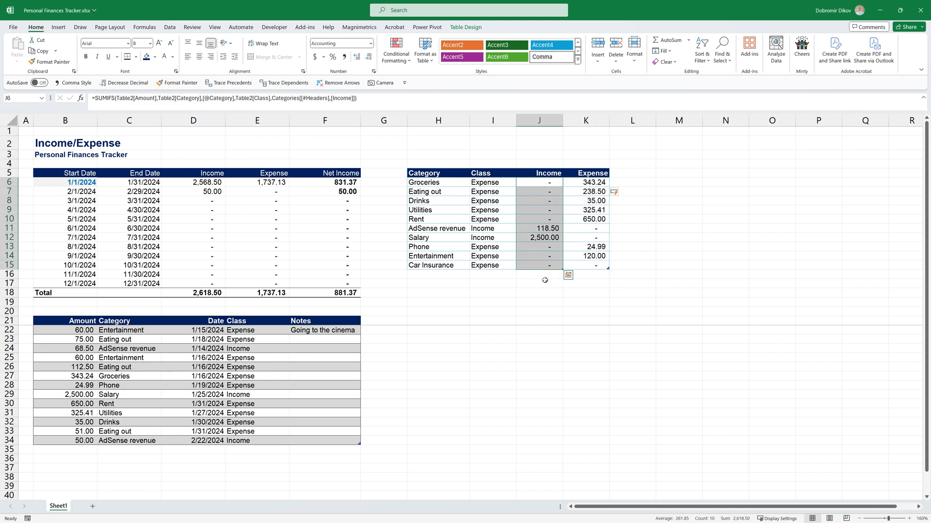
pyautogui.click(204, 292)
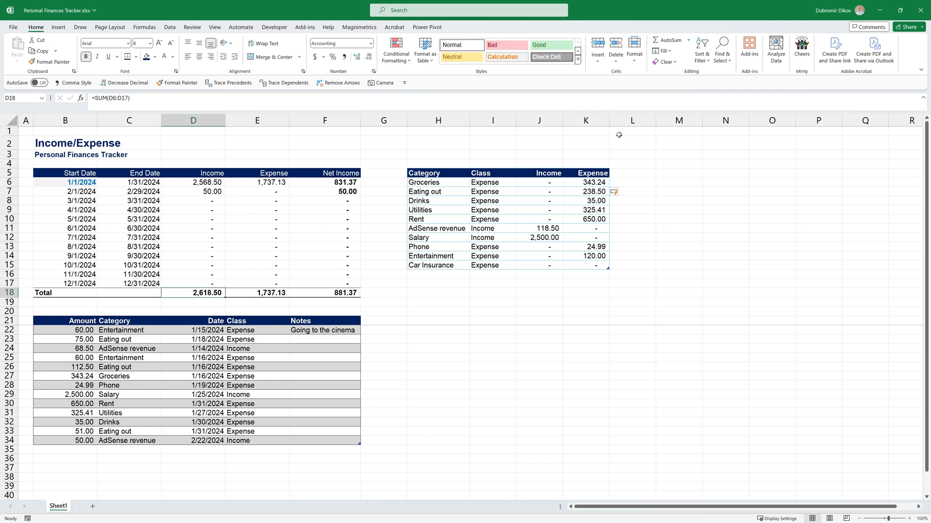
pyautogui.moveTo(542, 173); pyautogui.dragTo(592, 258)
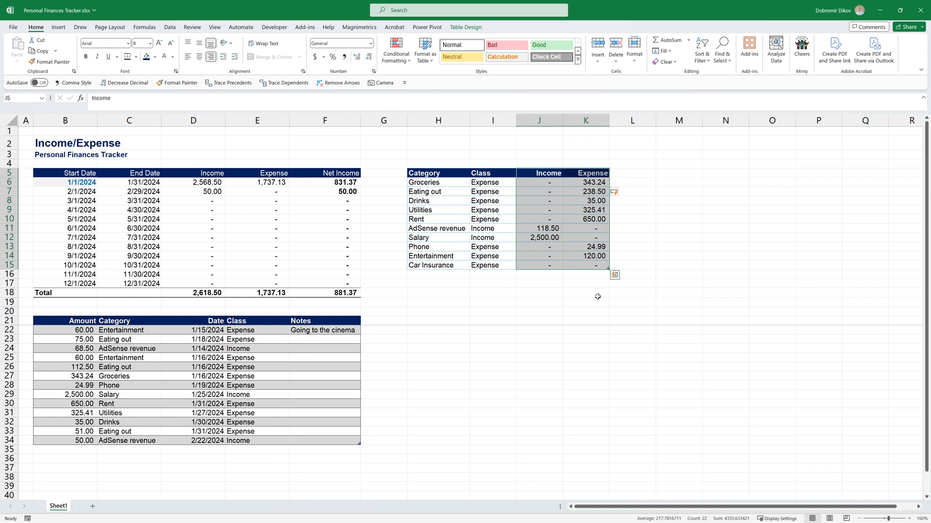
pyautogui.click(400, 245)
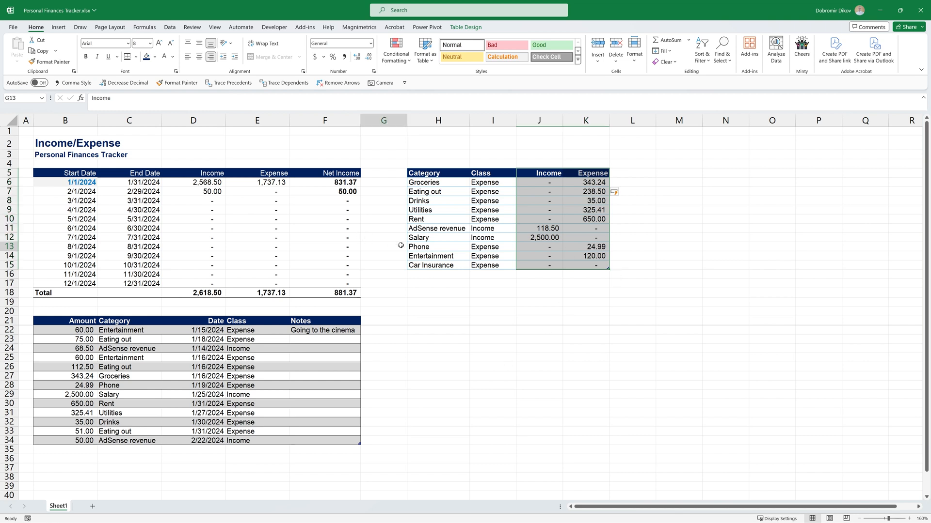
pyautogui.click(388, 286)
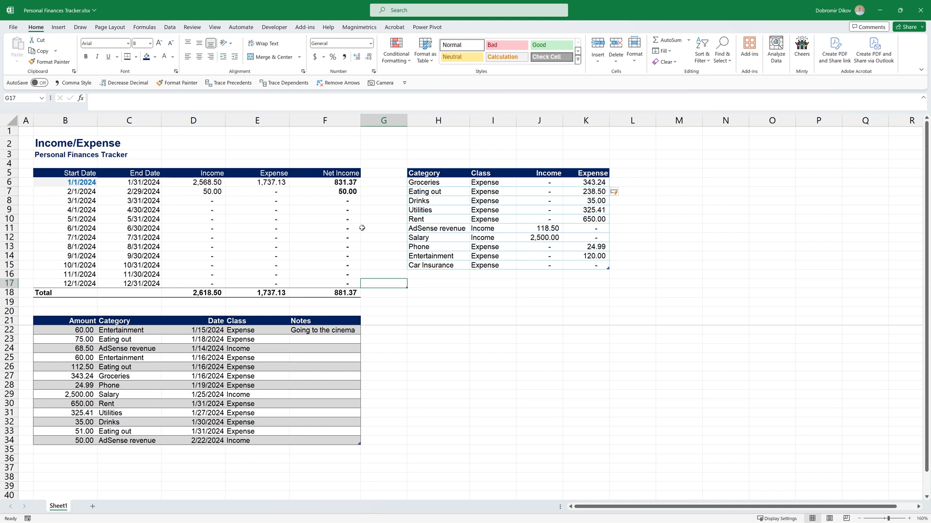
pyautogui.moveTo(349, 182); pyautogui.dragTo(345, 285)
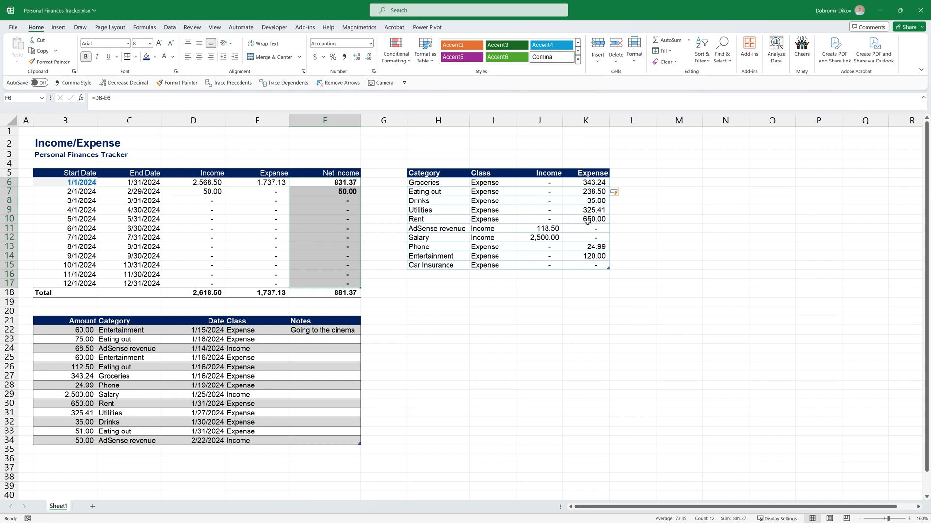
pyautogui.click(591, 193)
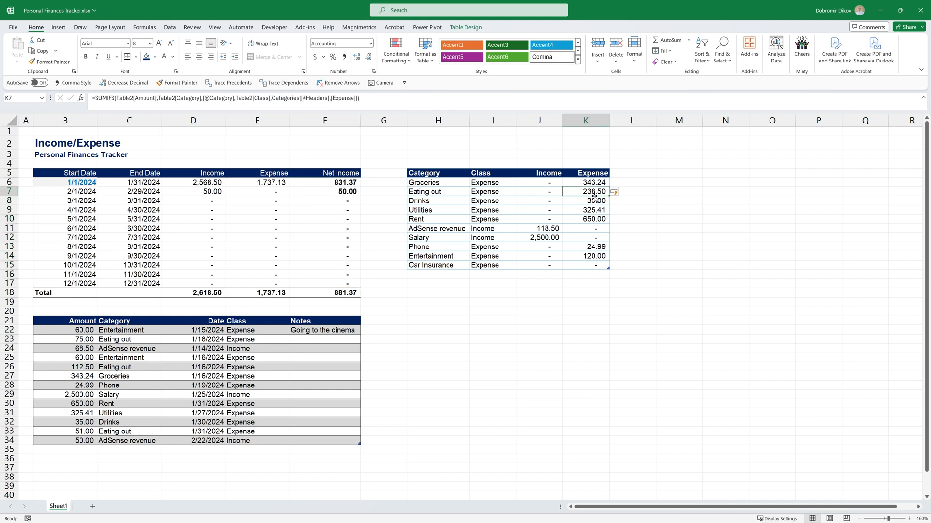